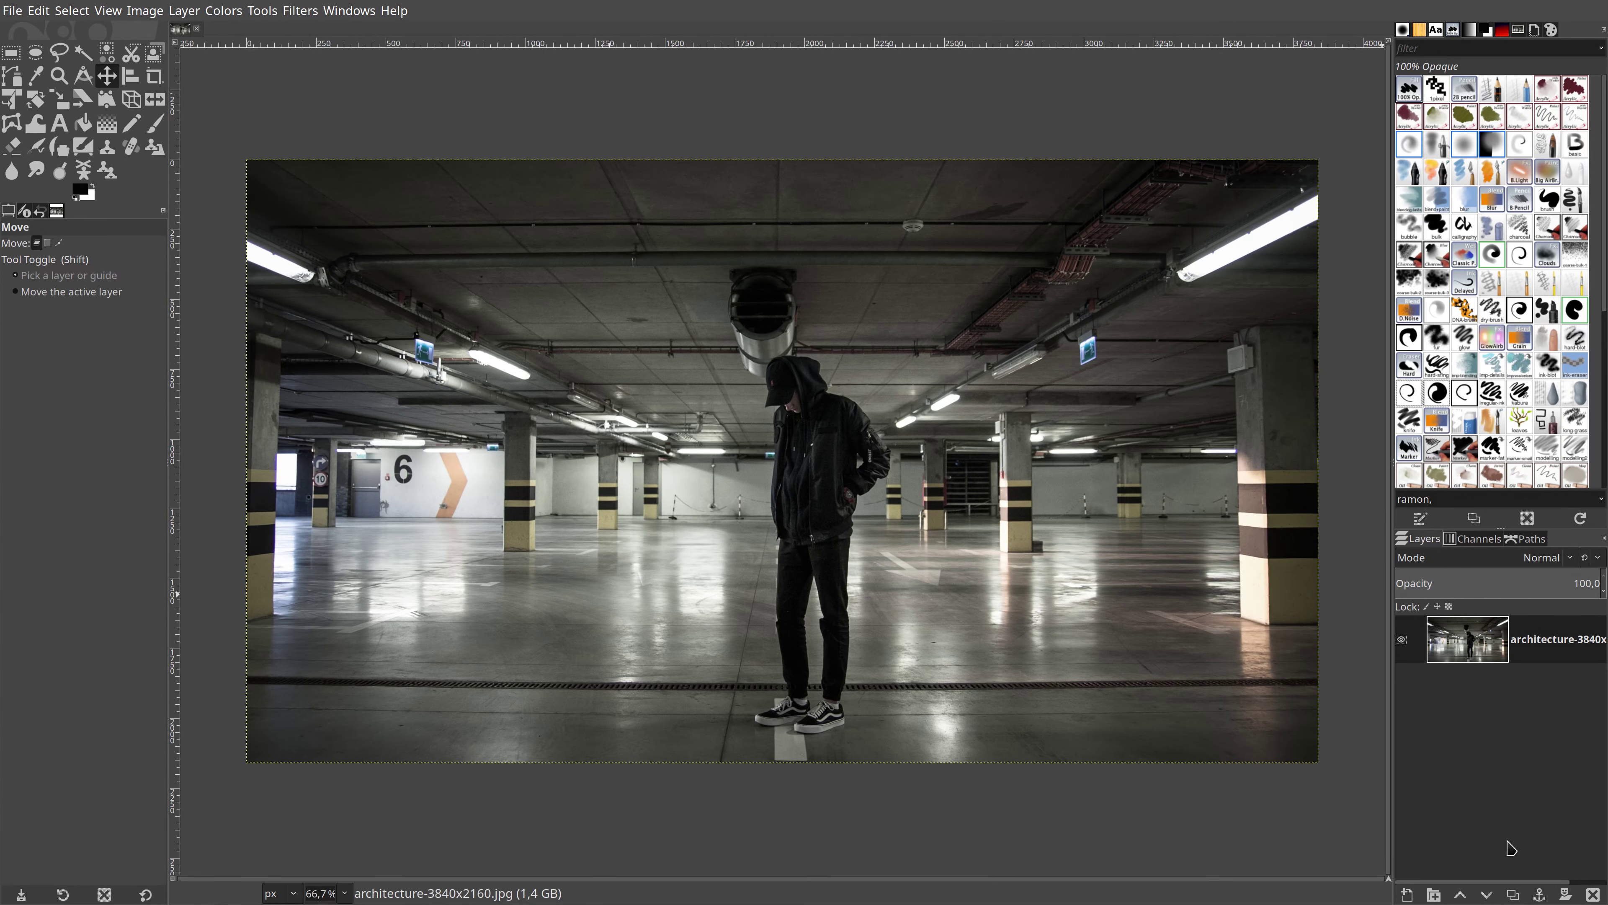
Duplicate the parking-garage photo layer as a working copy.
click(1514, 893)
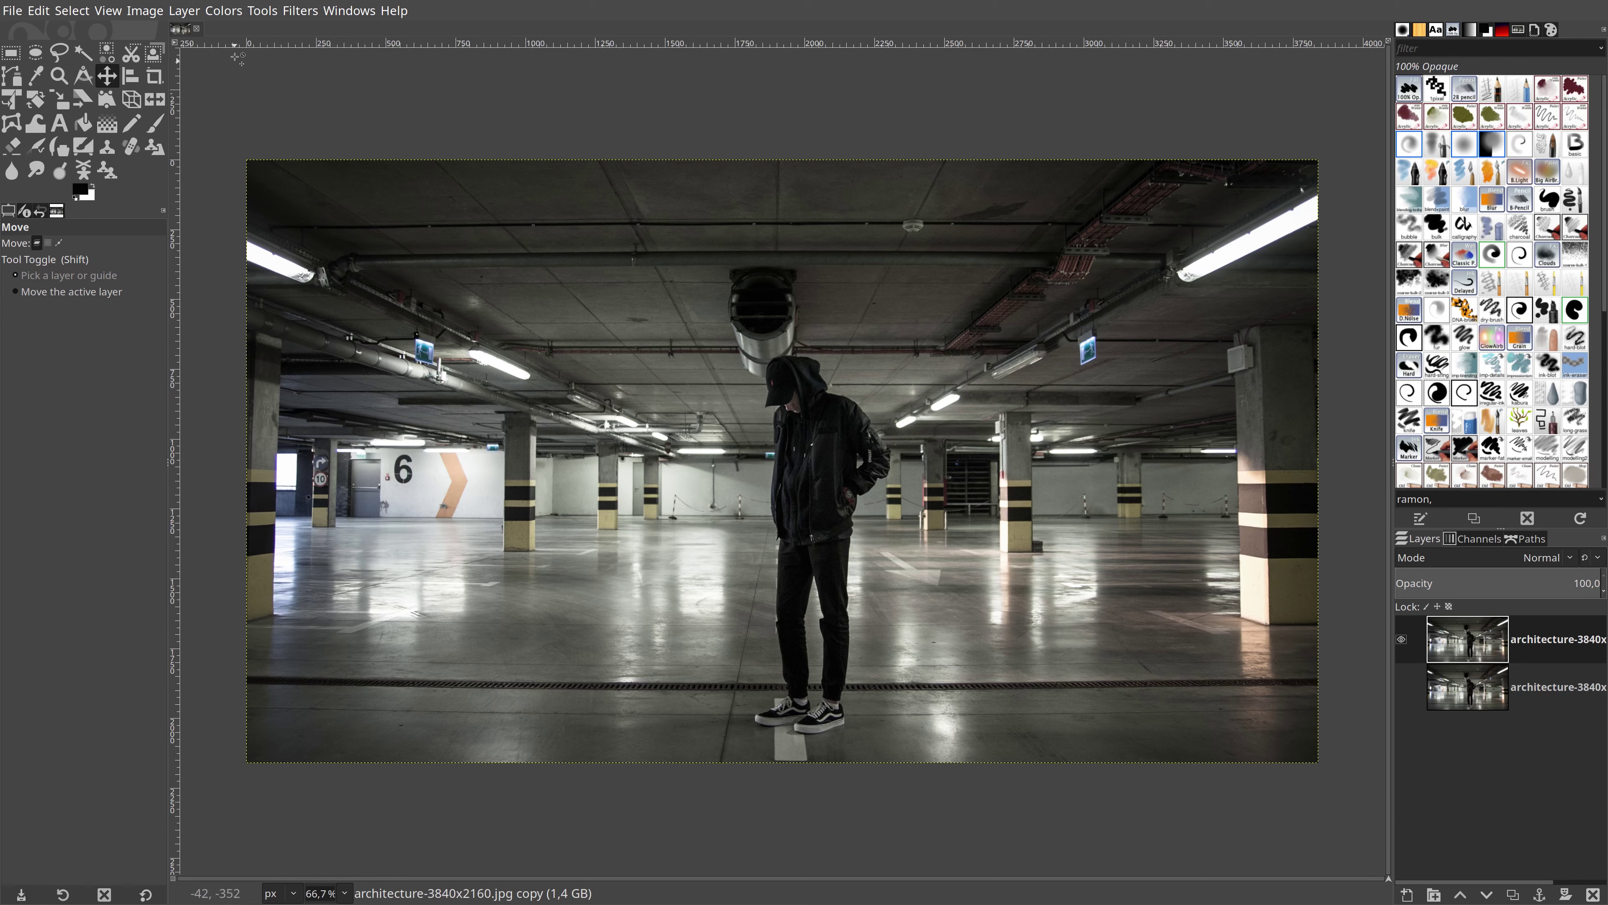
click(225, 12)
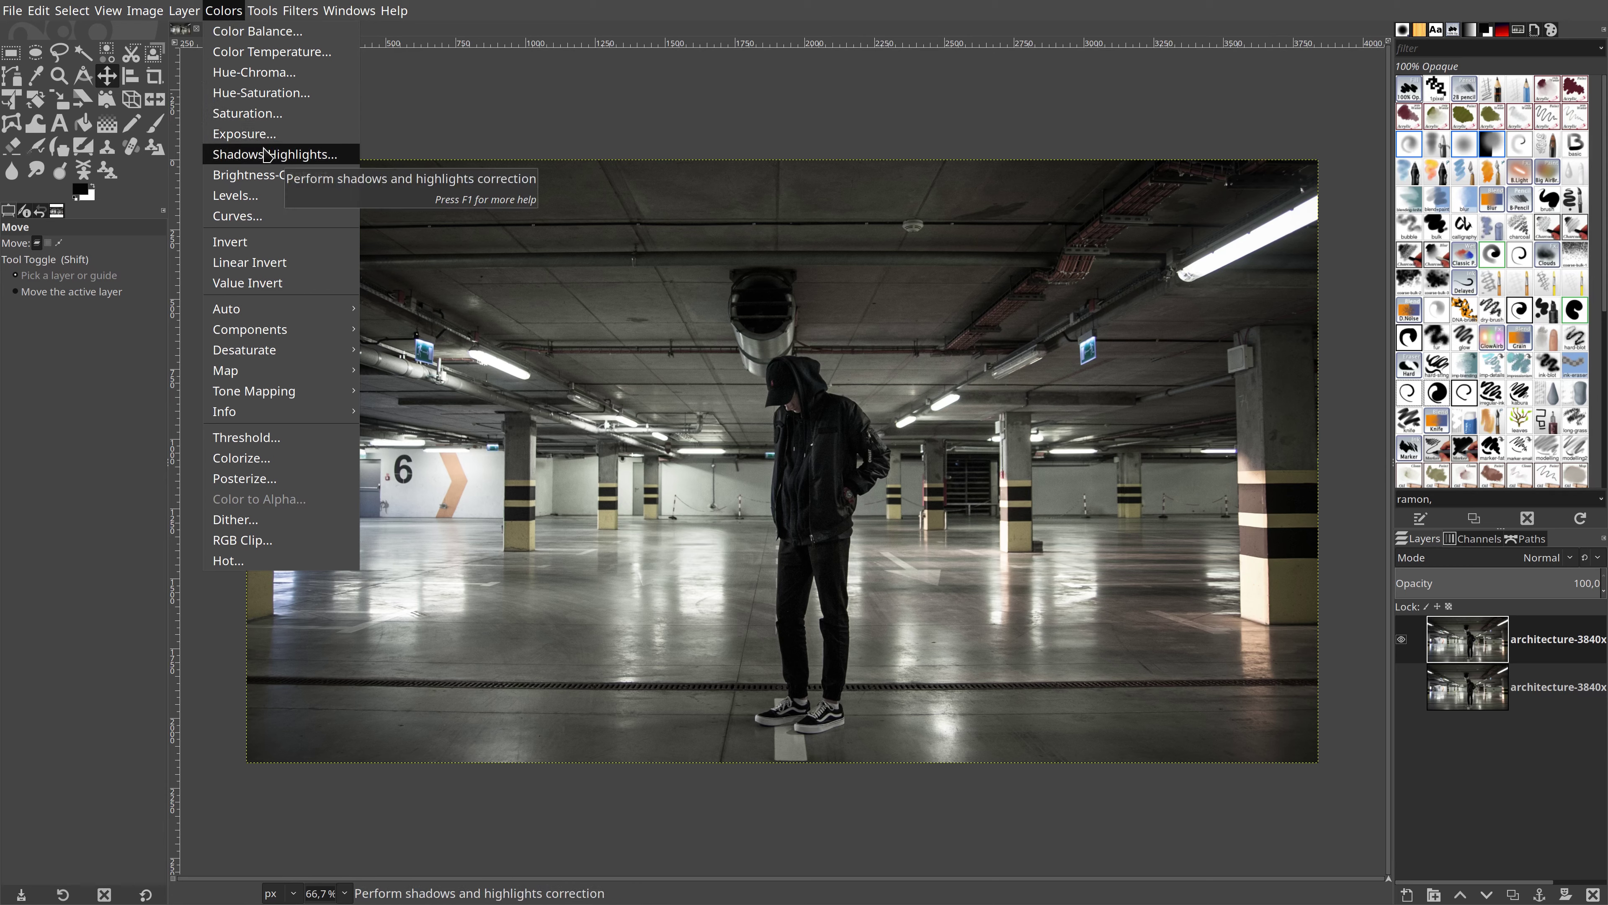
Set Shadows-Highlights to shadows 75, highlights about -46 and radius 135.
click(266, 154)
mouse_move(1216, 214)
mouse_down()
mouse_move(1042, 219)
mouse_move(1321, 222)
mouse_up()
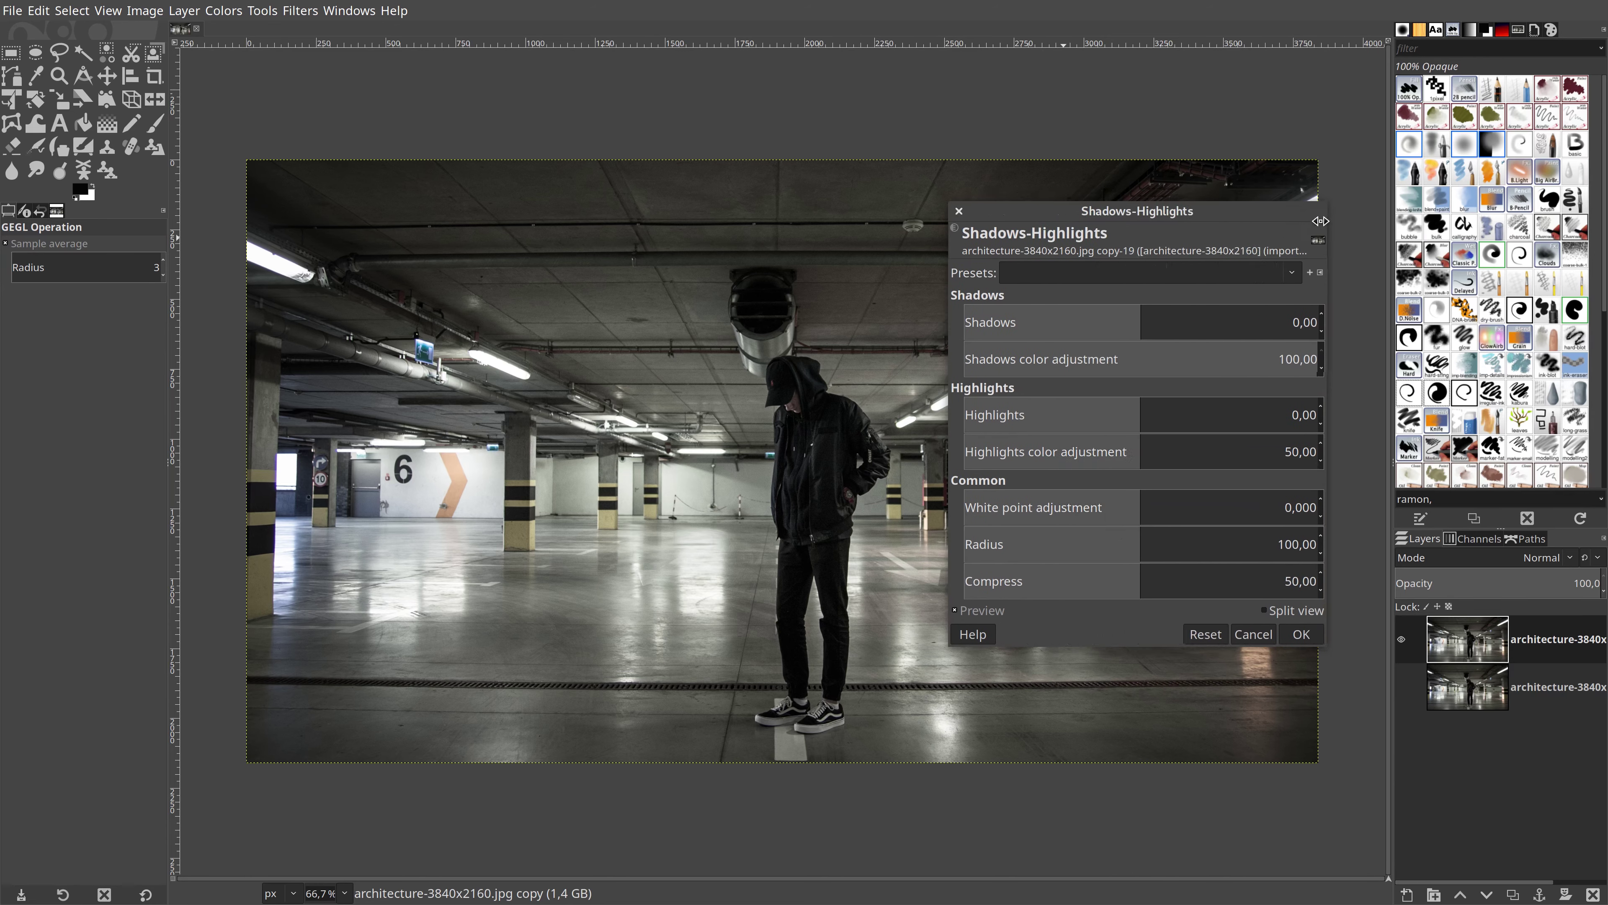
drag(1278, 327, 1295, 324)
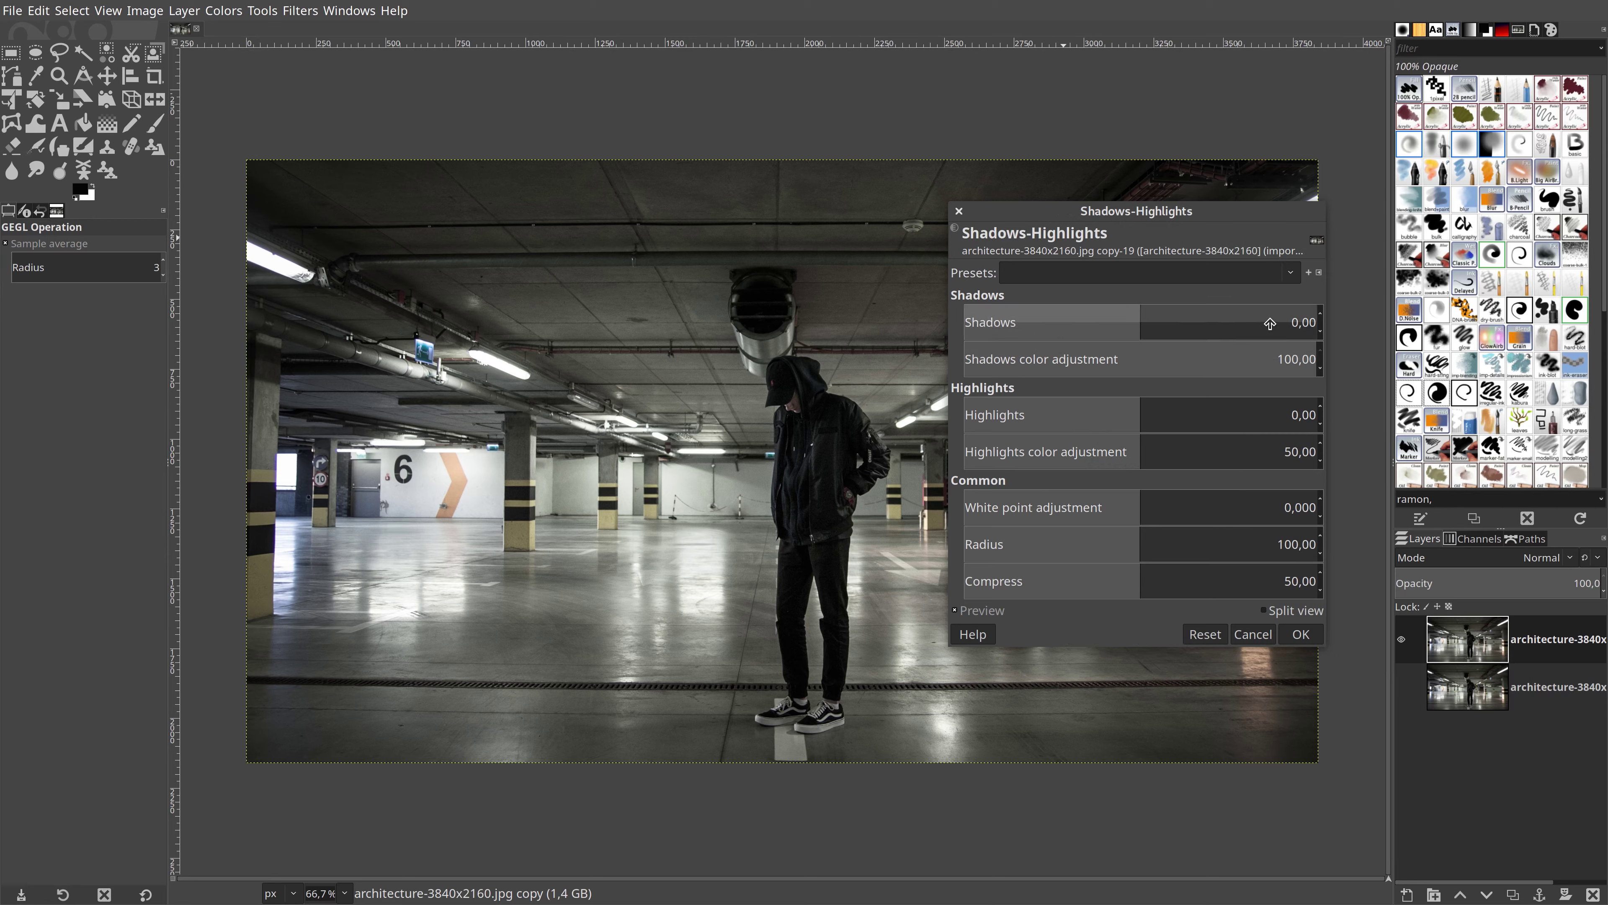
click(1299, 323)
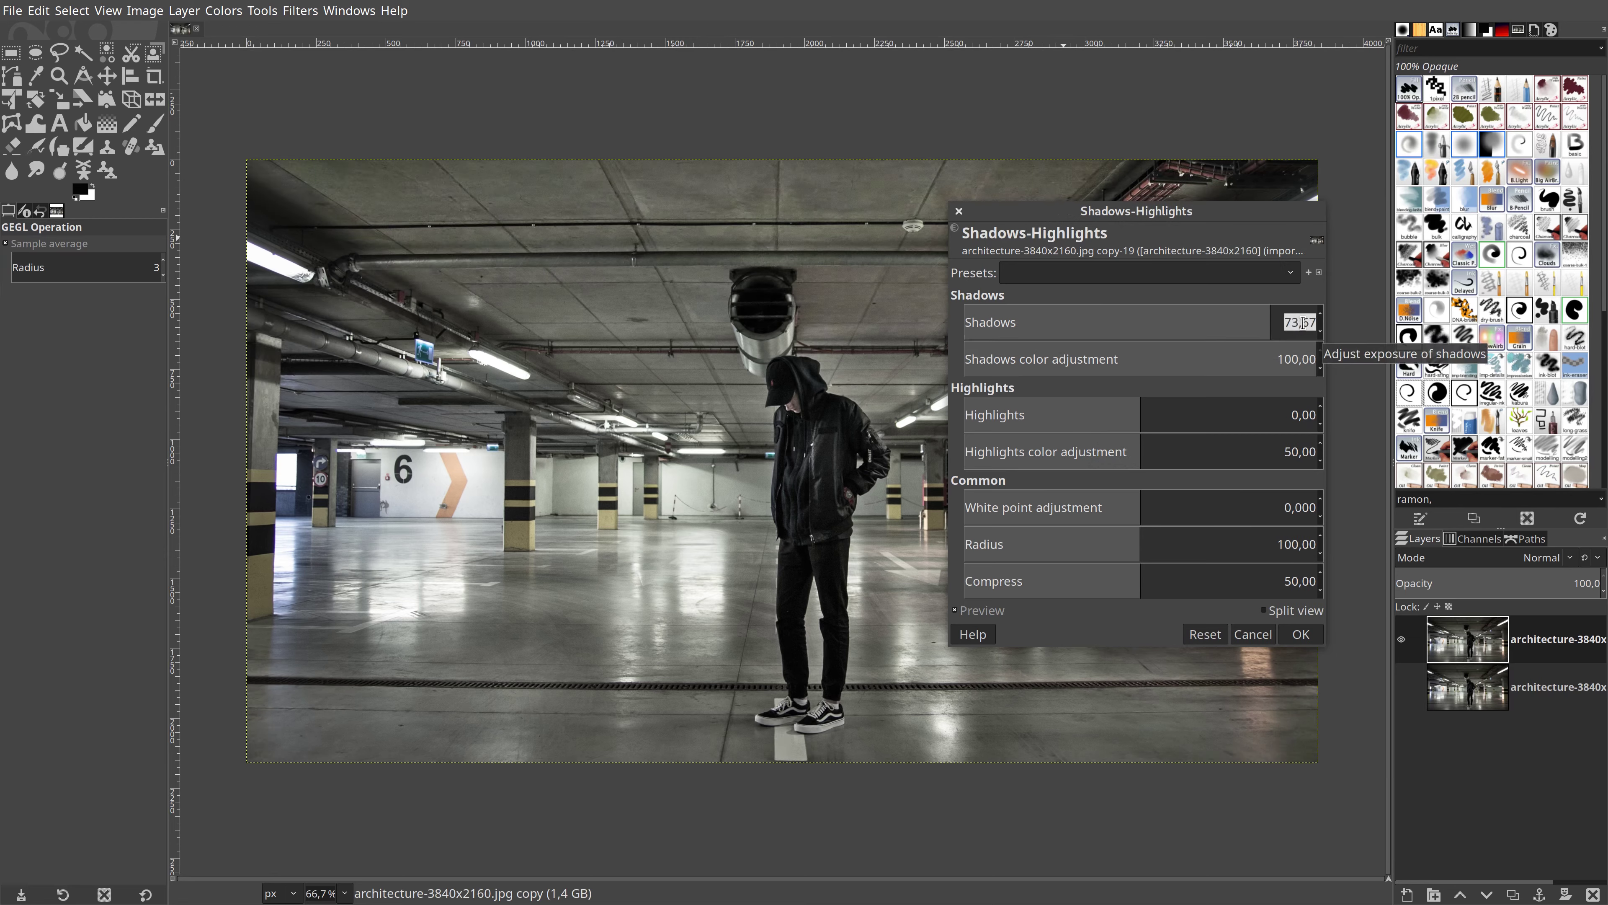
text(75)
key(Return)
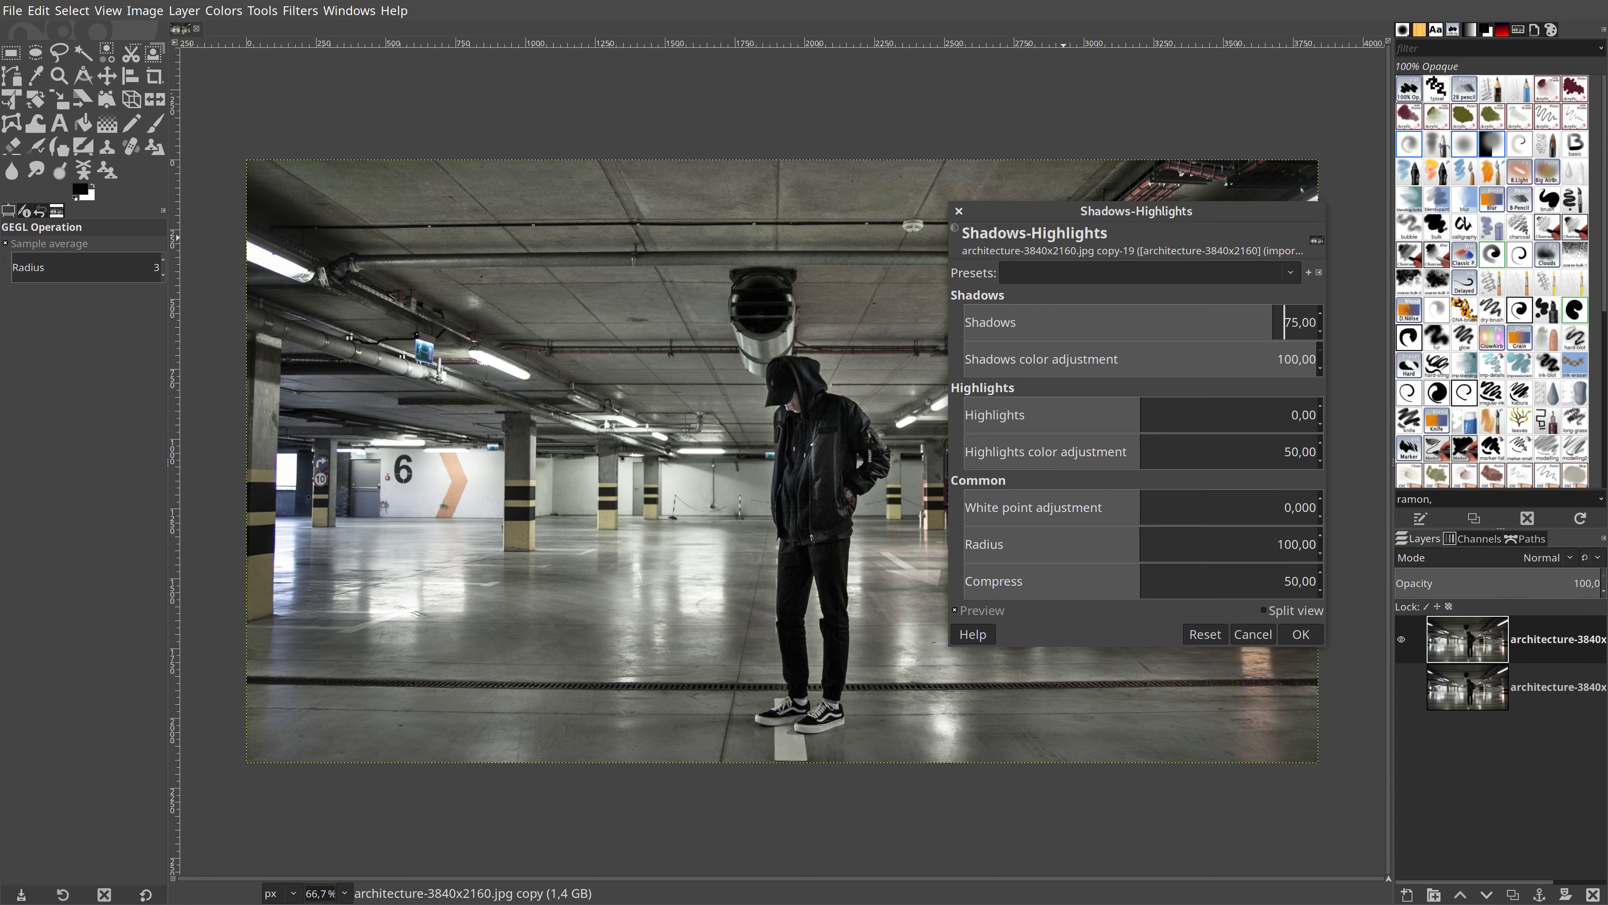
click(1075, 415)
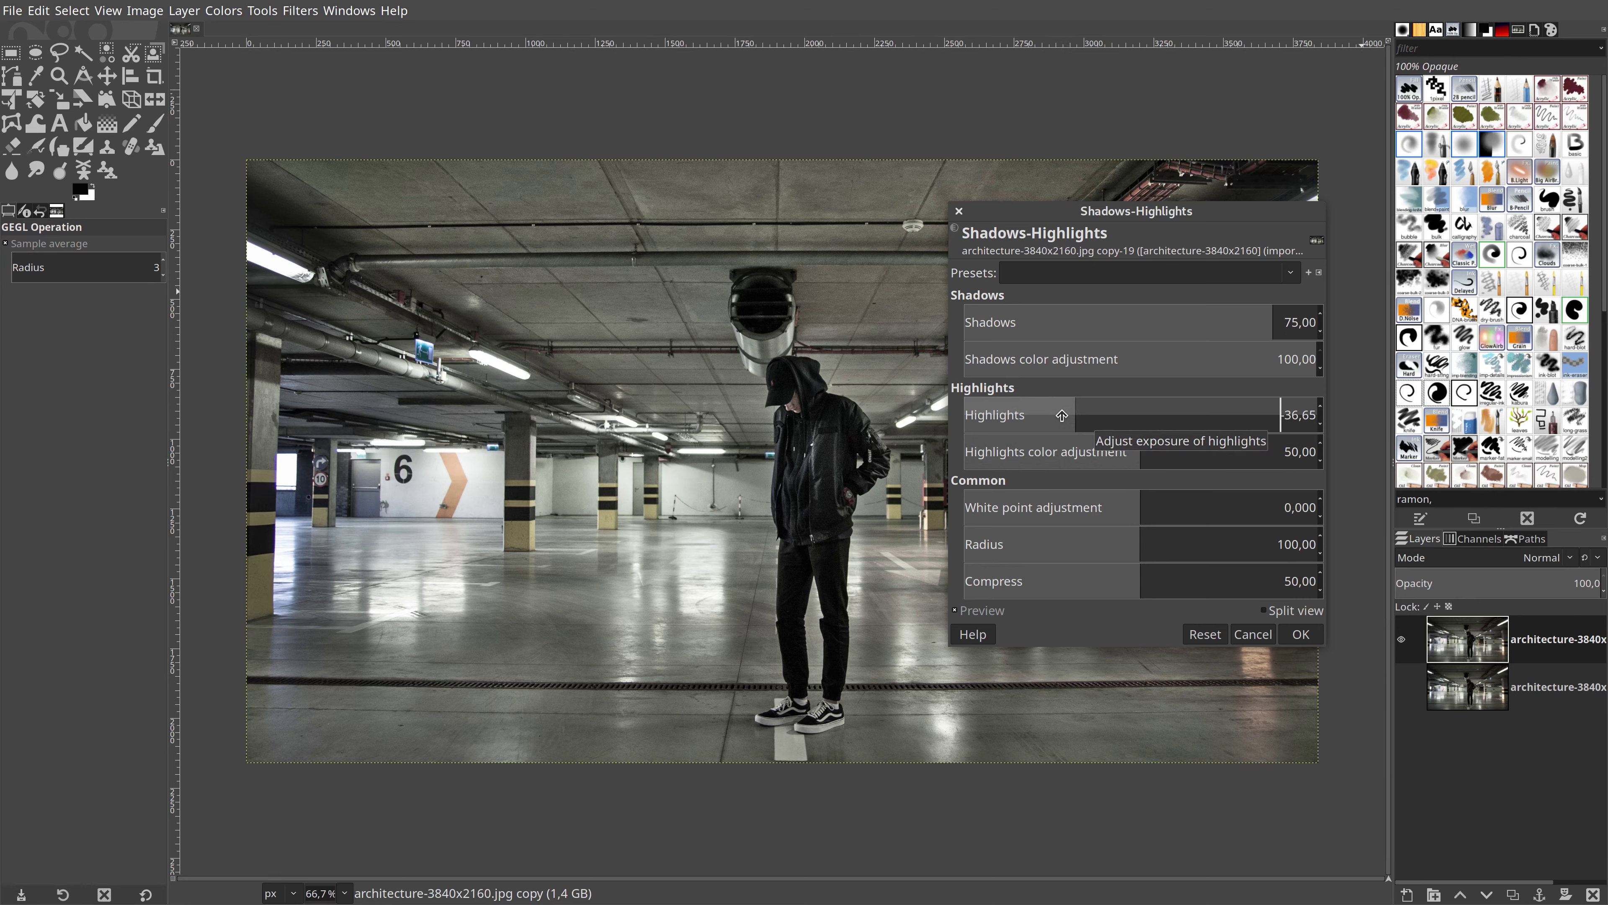
click(1059, 415)
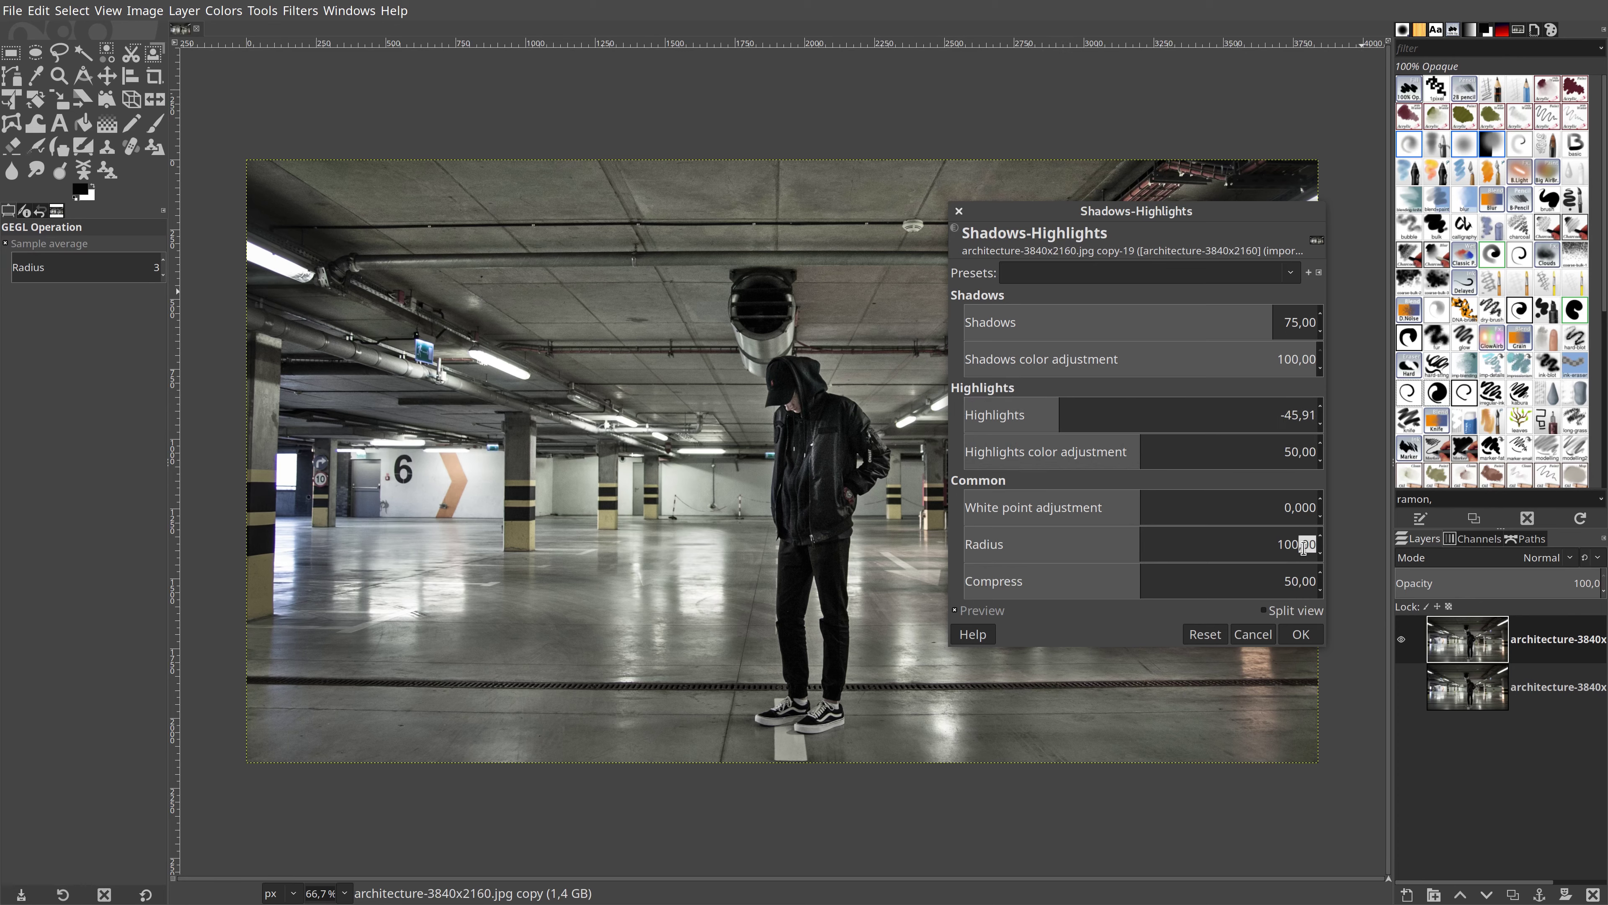
text(135)
key(Return)
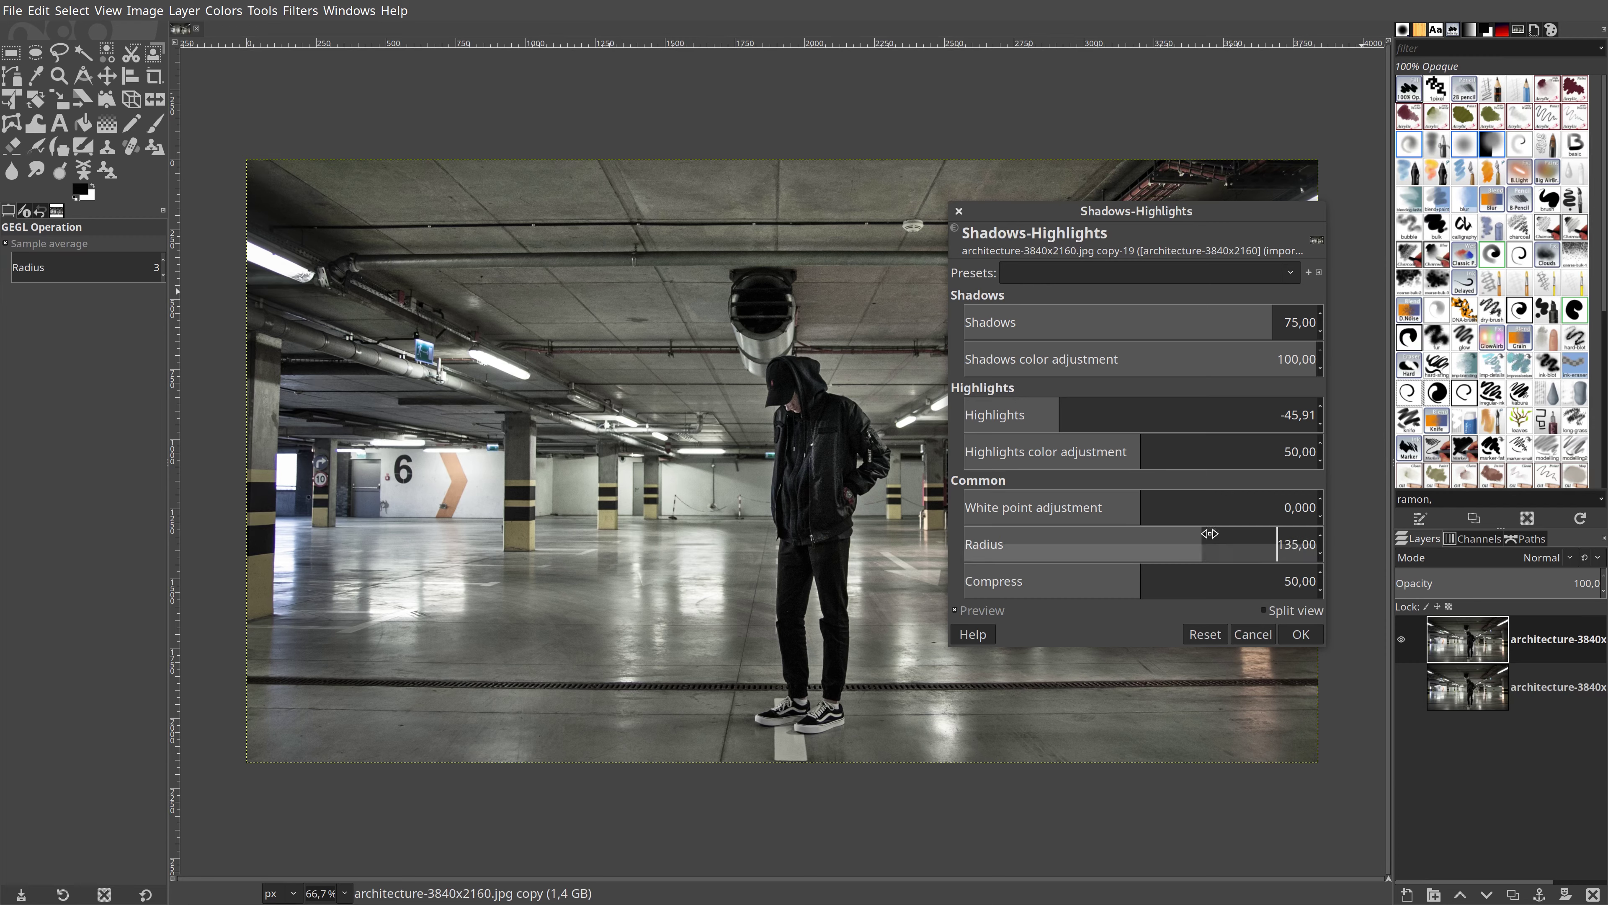
Compare the preview, raise shadows to about 87, and apply the correction.
drag(1168, 228, 1319, 149)
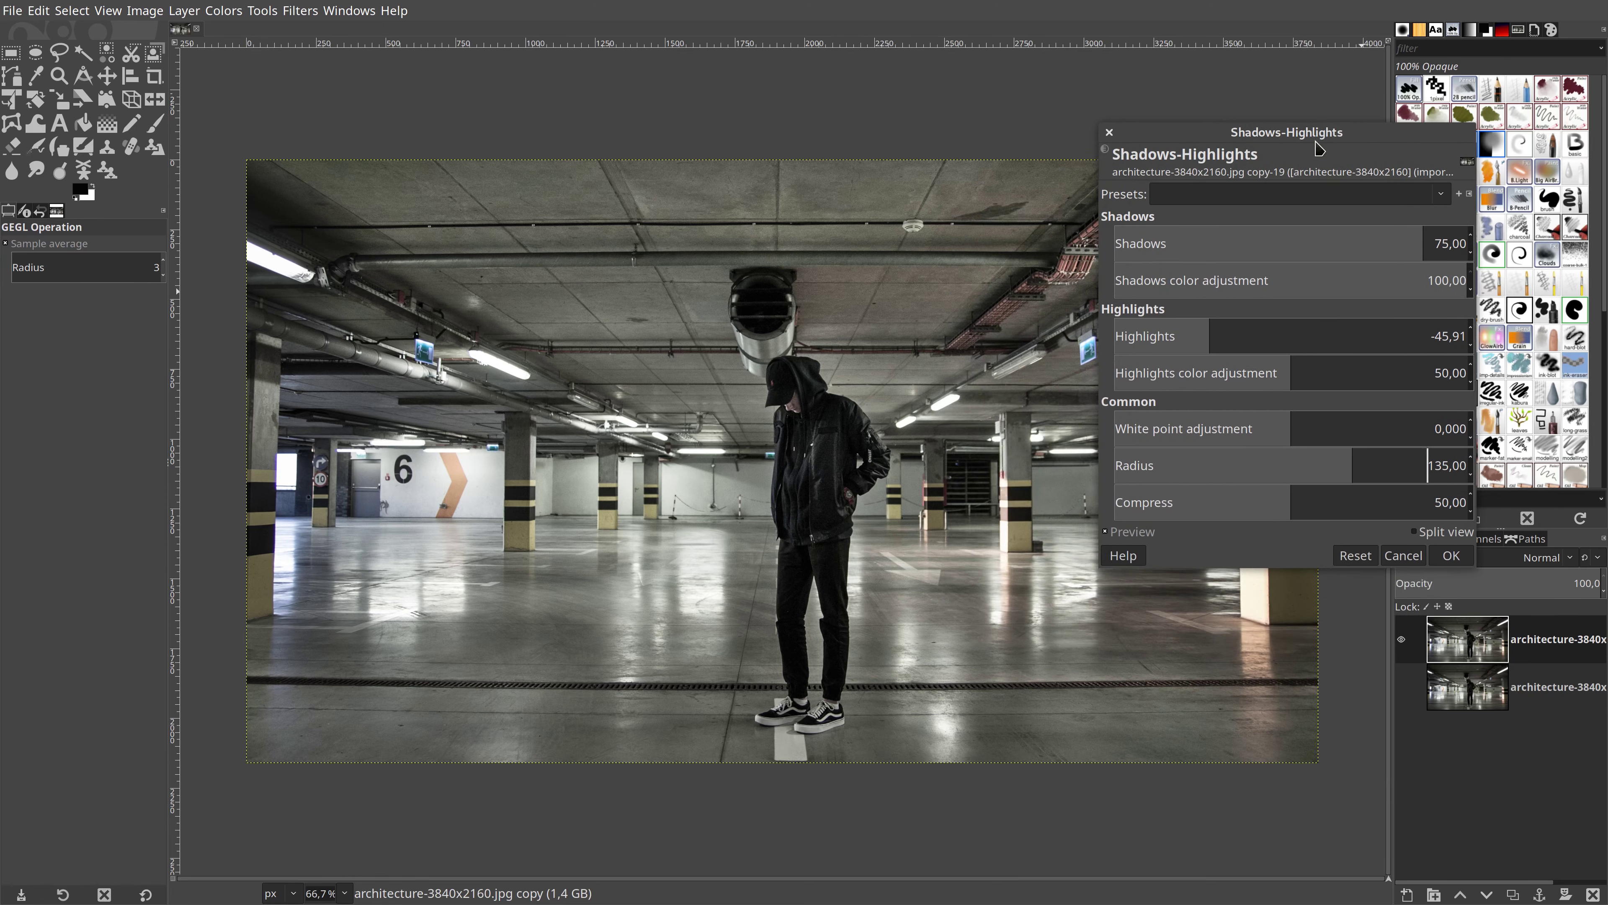
click(1106, 532)
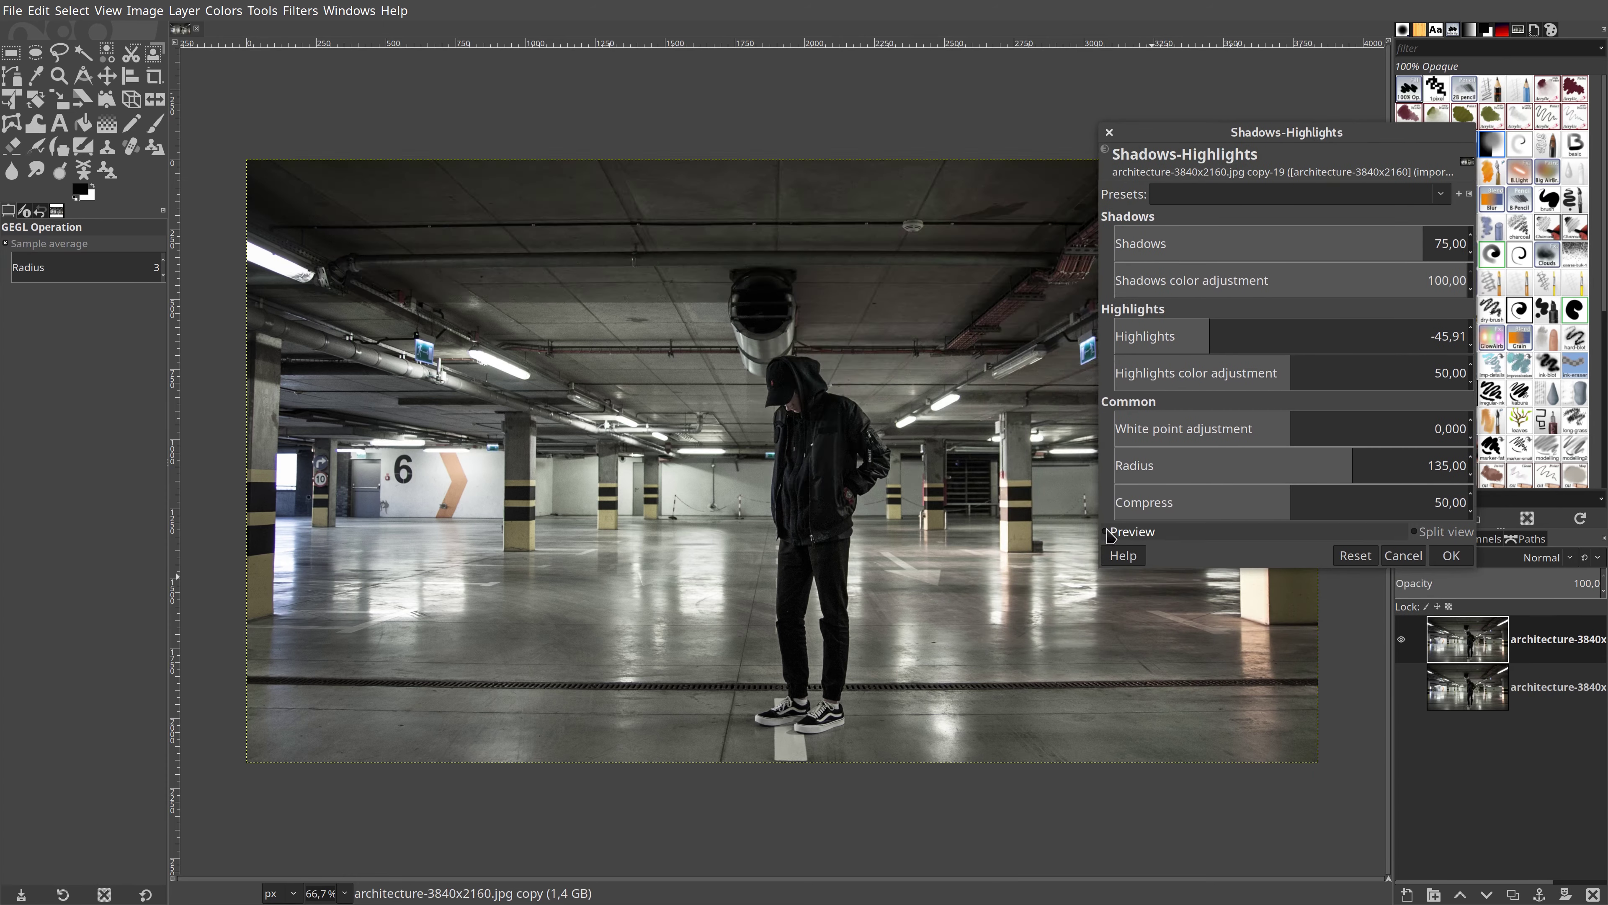
click(1108, 532)
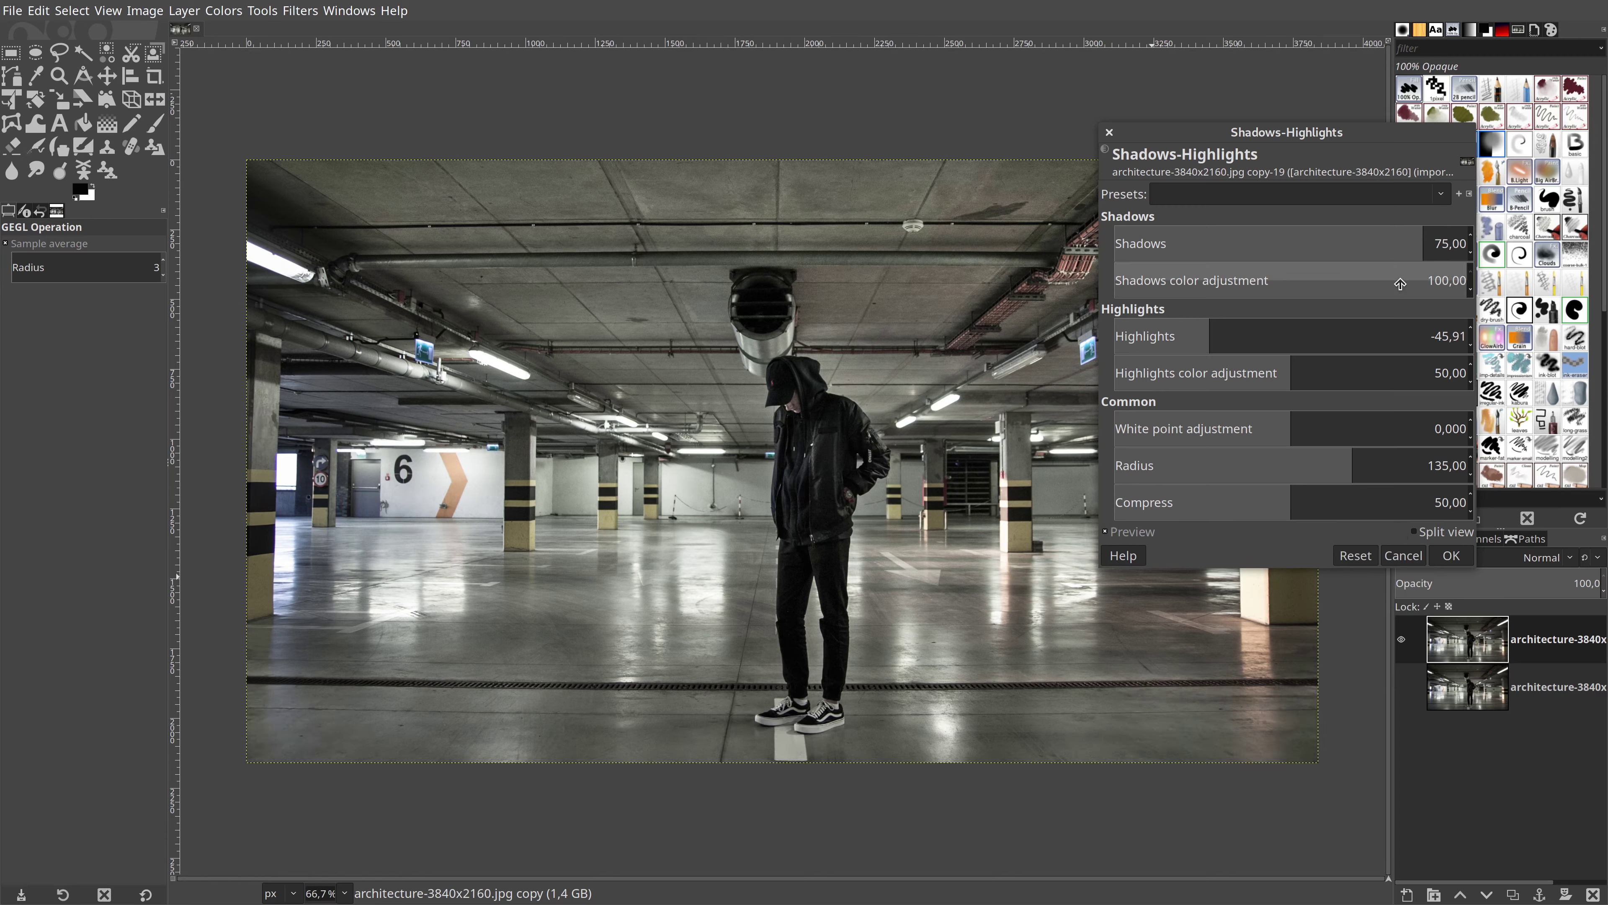
click(1441, 244)
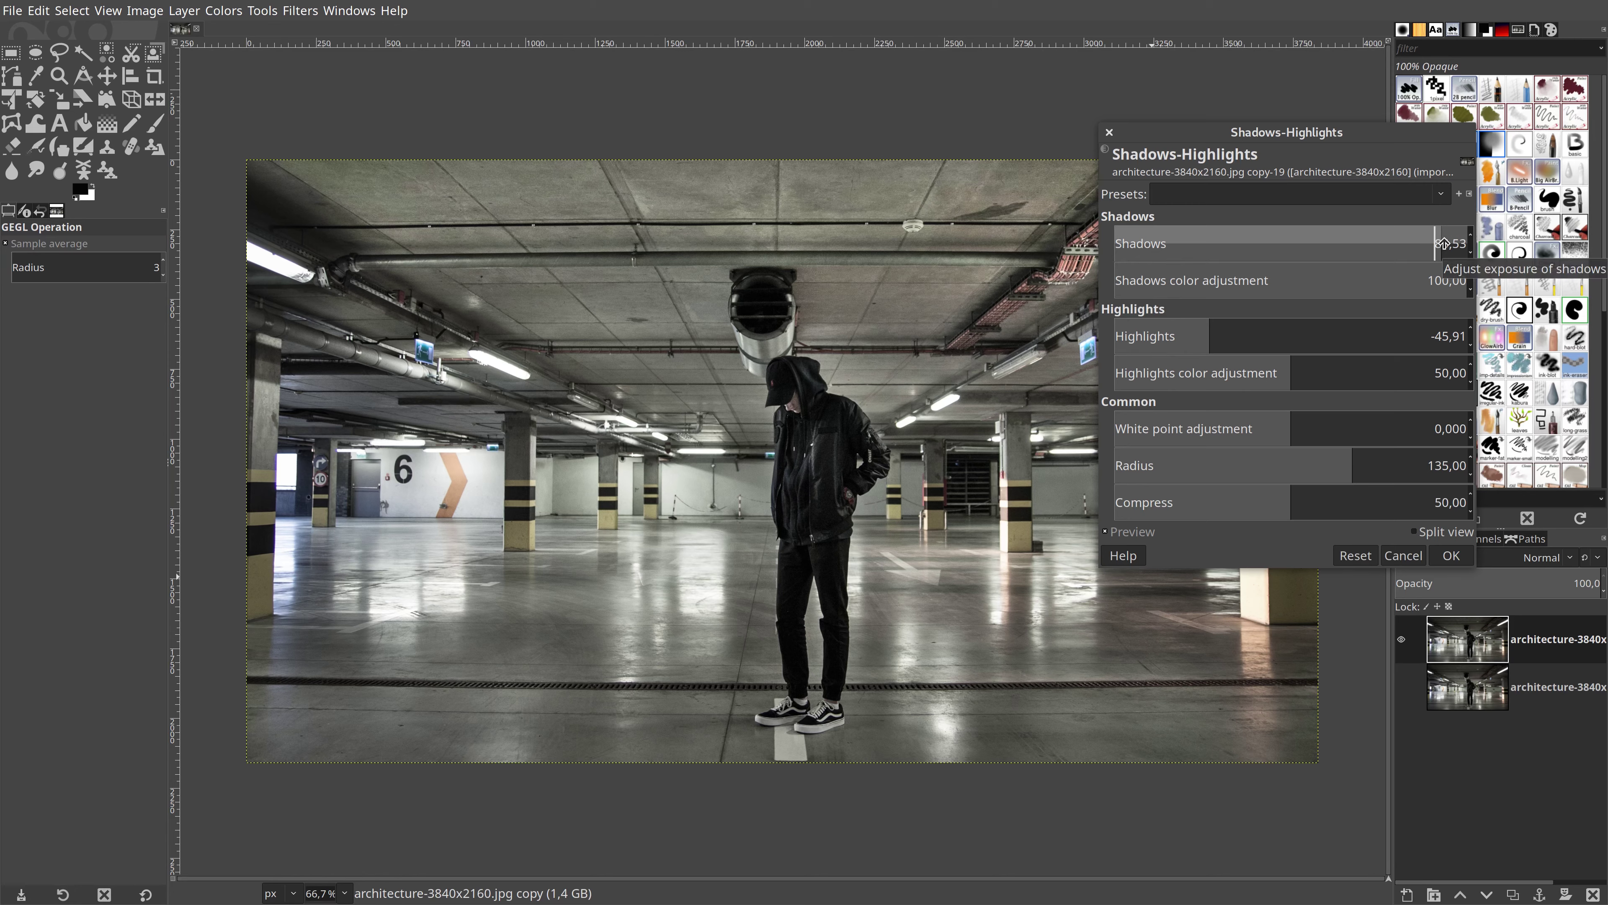
click(1443, 244)
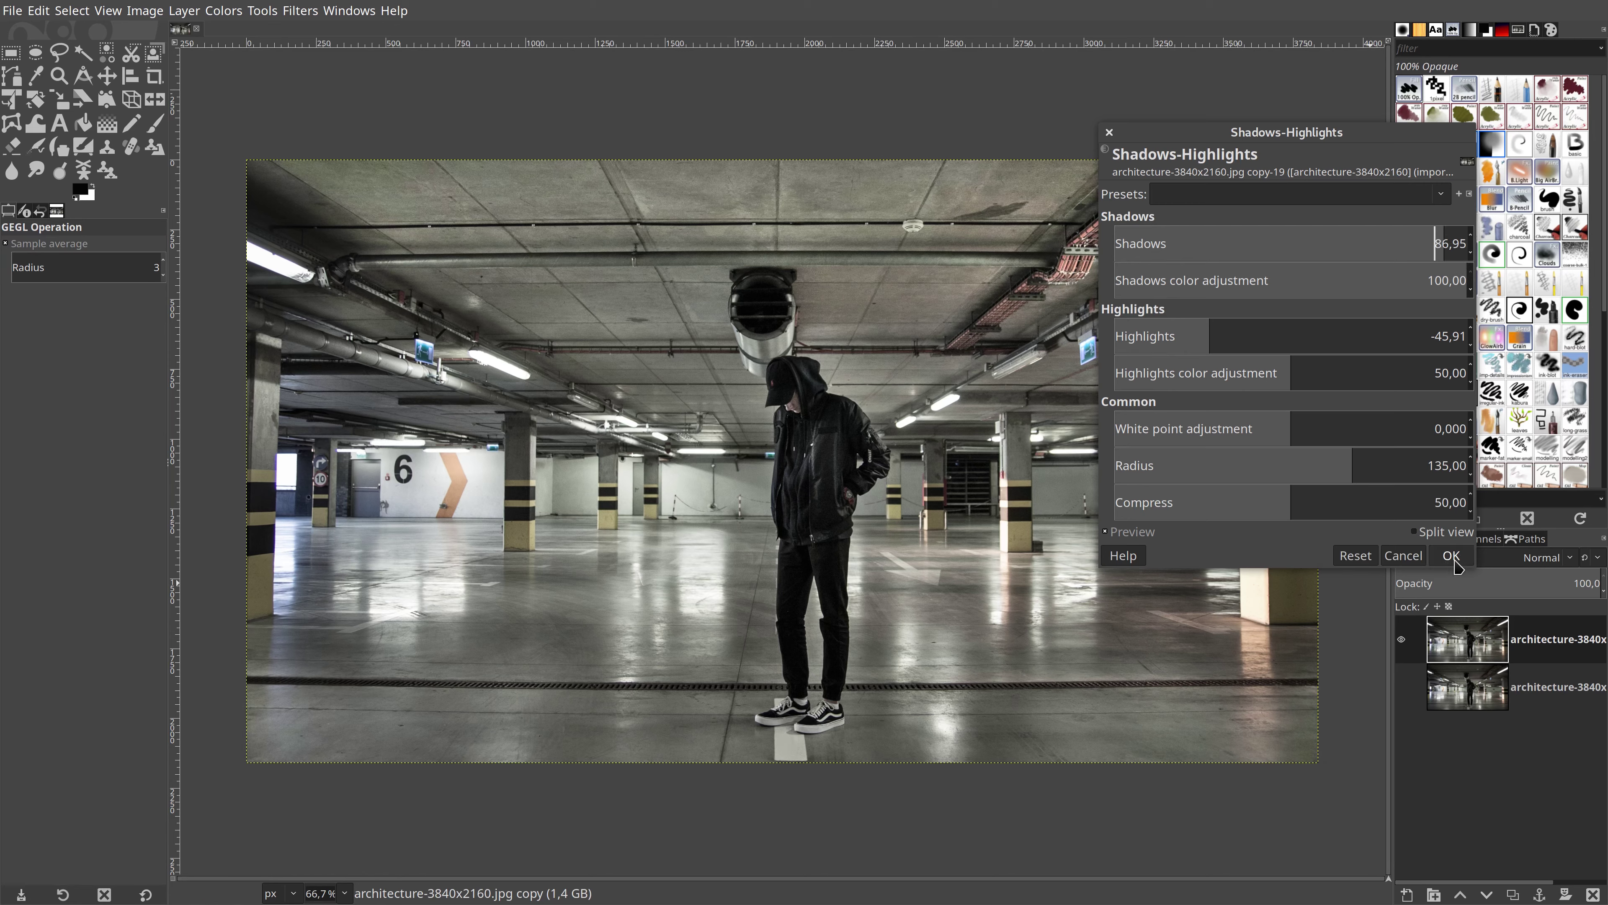
click(1451, 556)
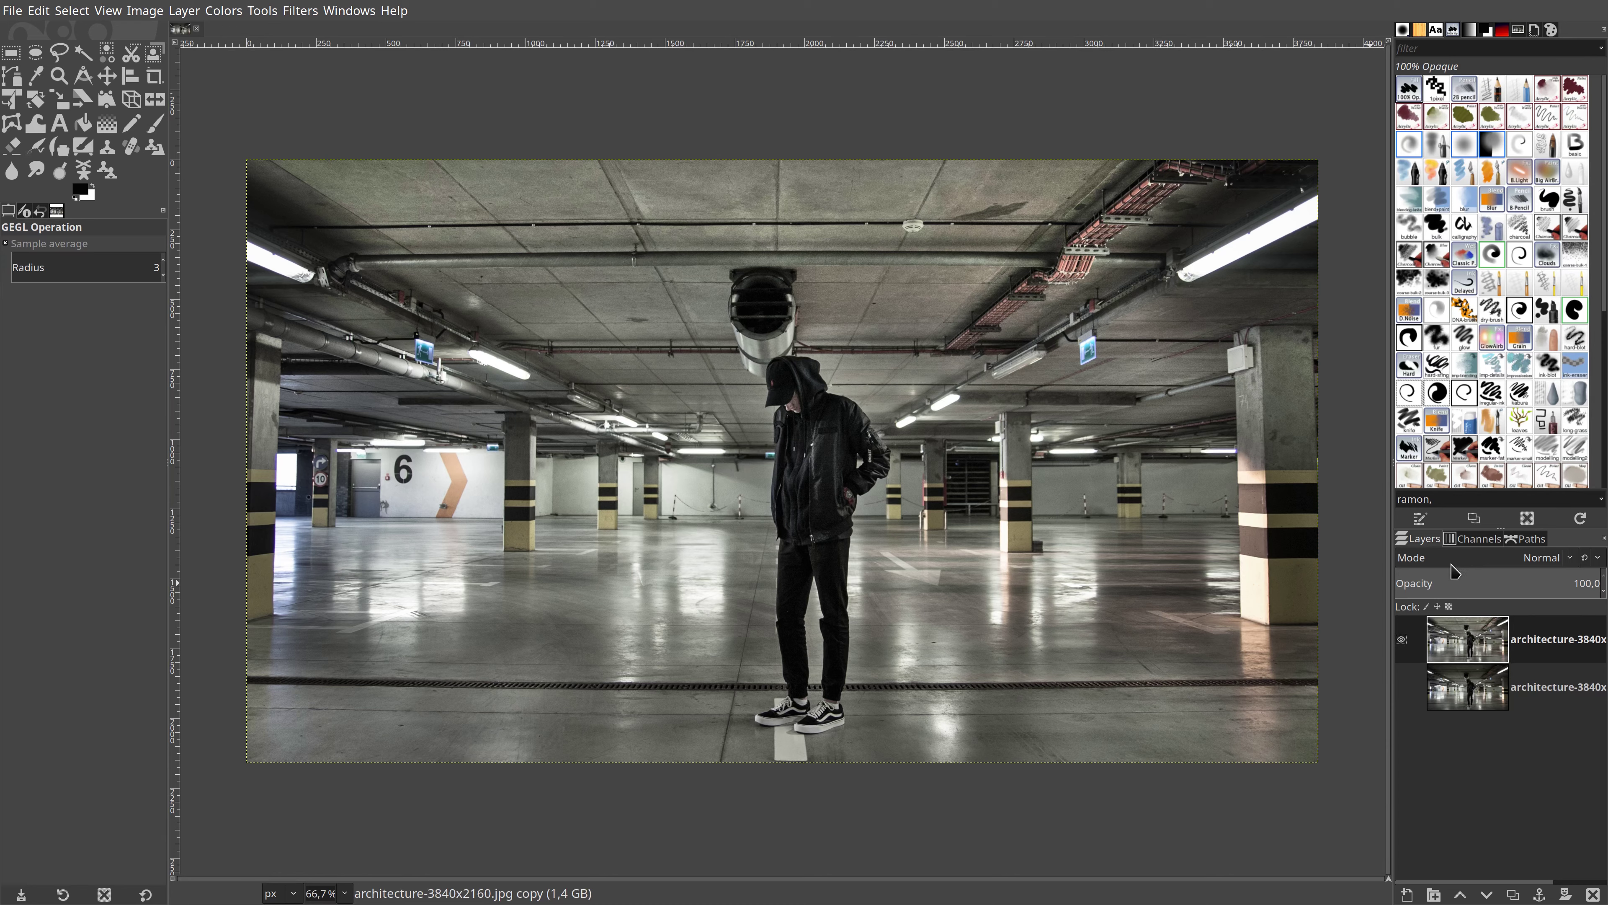
Compare the adjusted layer with the original, then make two more copies.
click(1401, 638)
click(1401, 639)
click(1514, 894)
click(1515, 894)
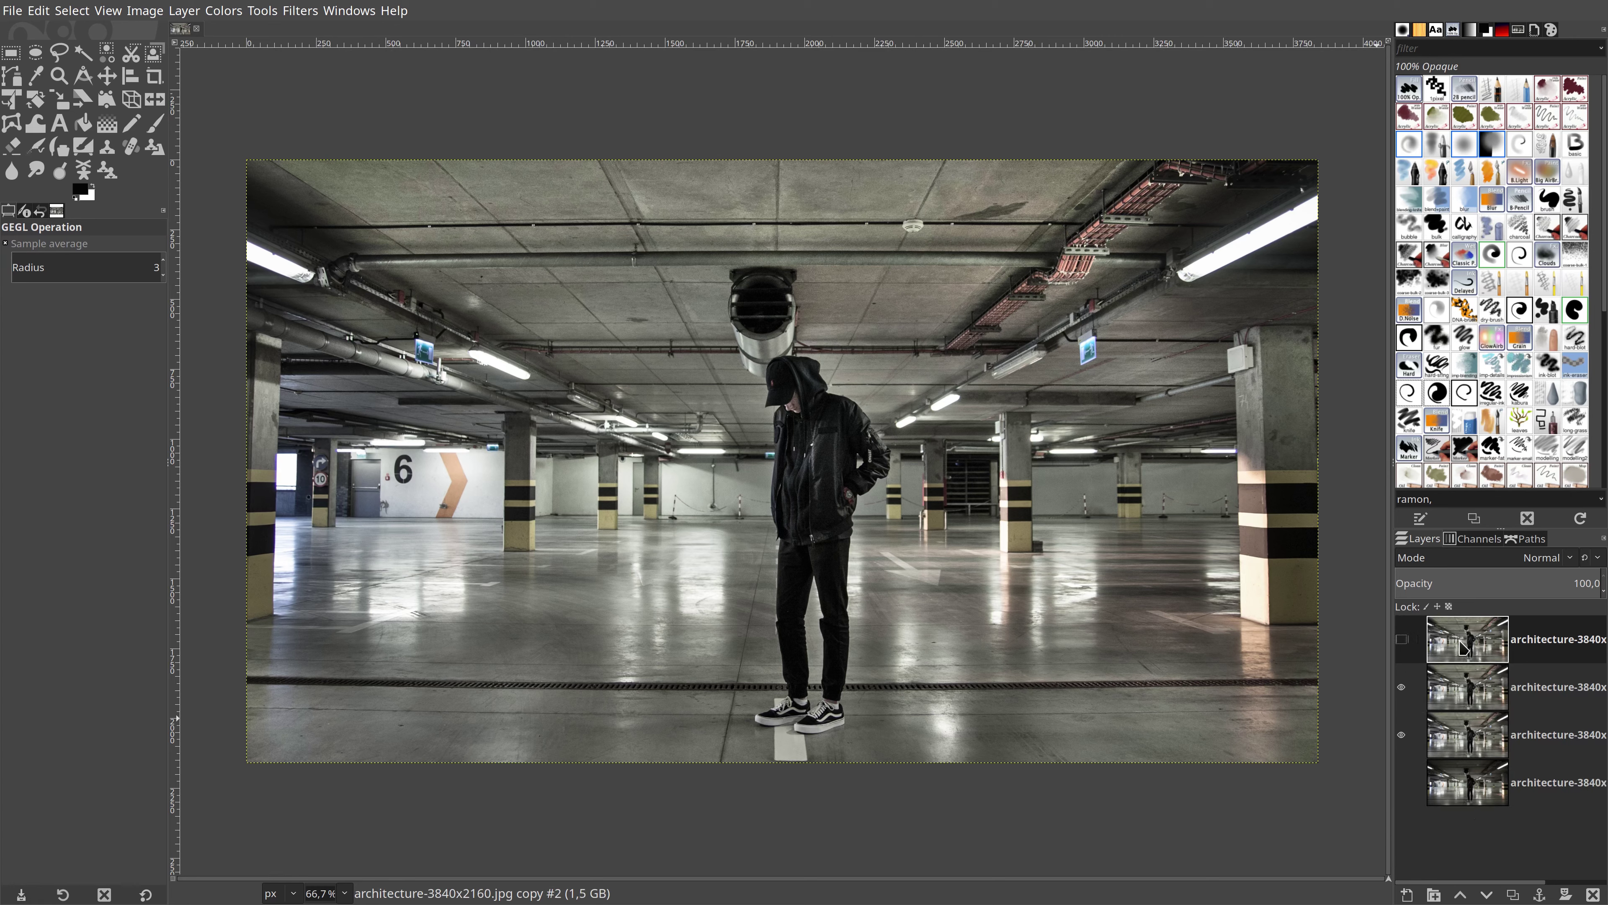
Set the layer copy #1 blend mode to Overlay.
click(1470, 680)
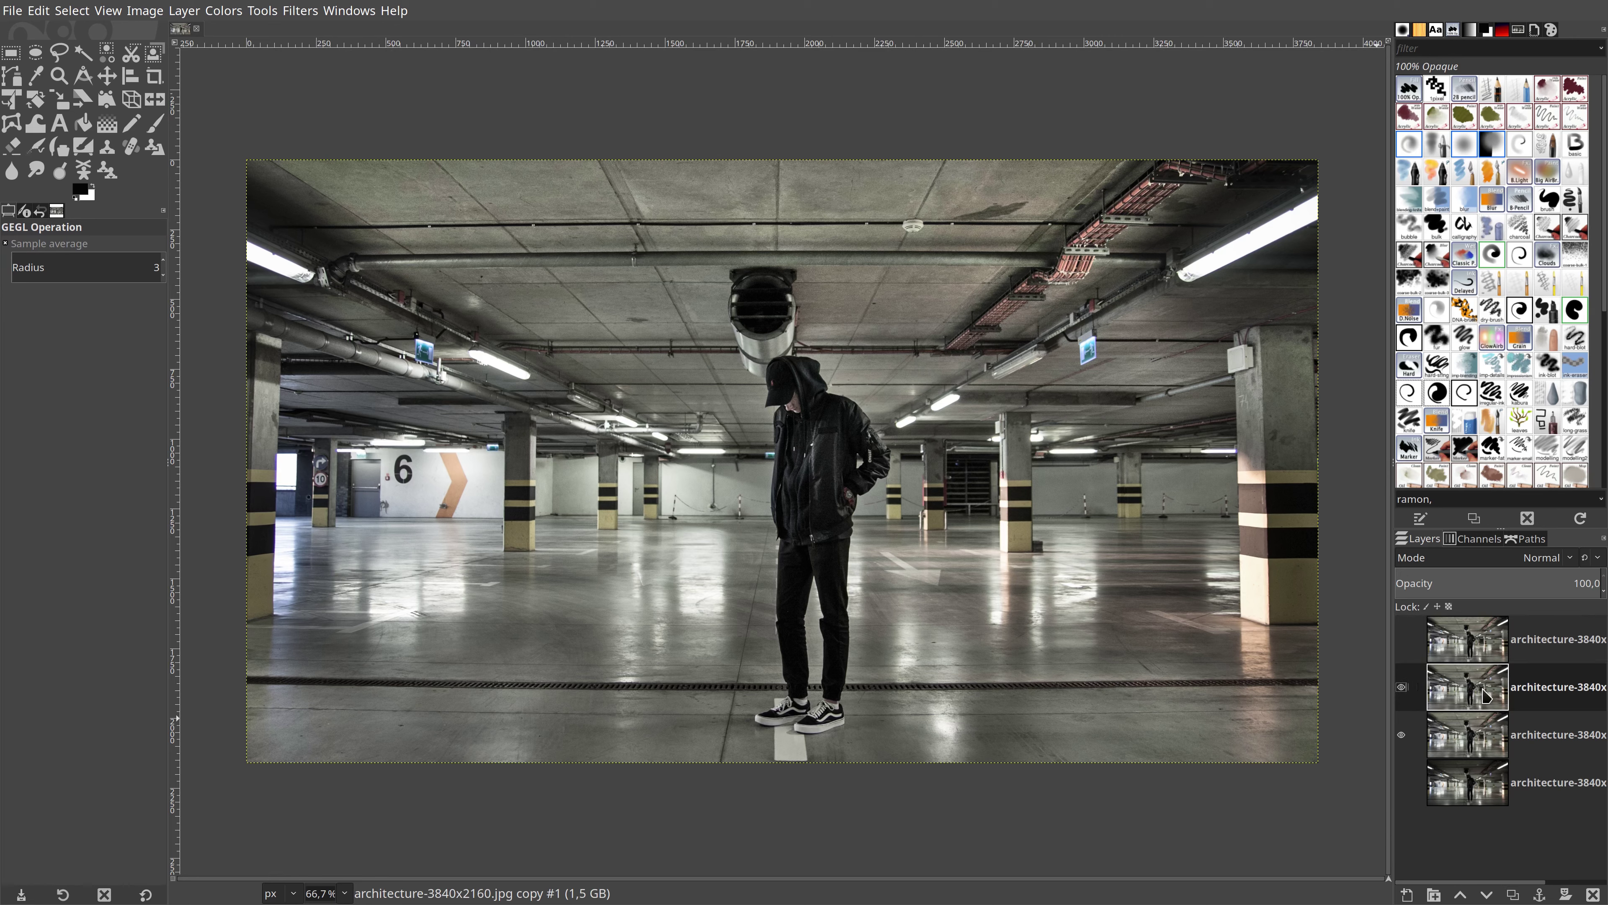
click(1471, 557)
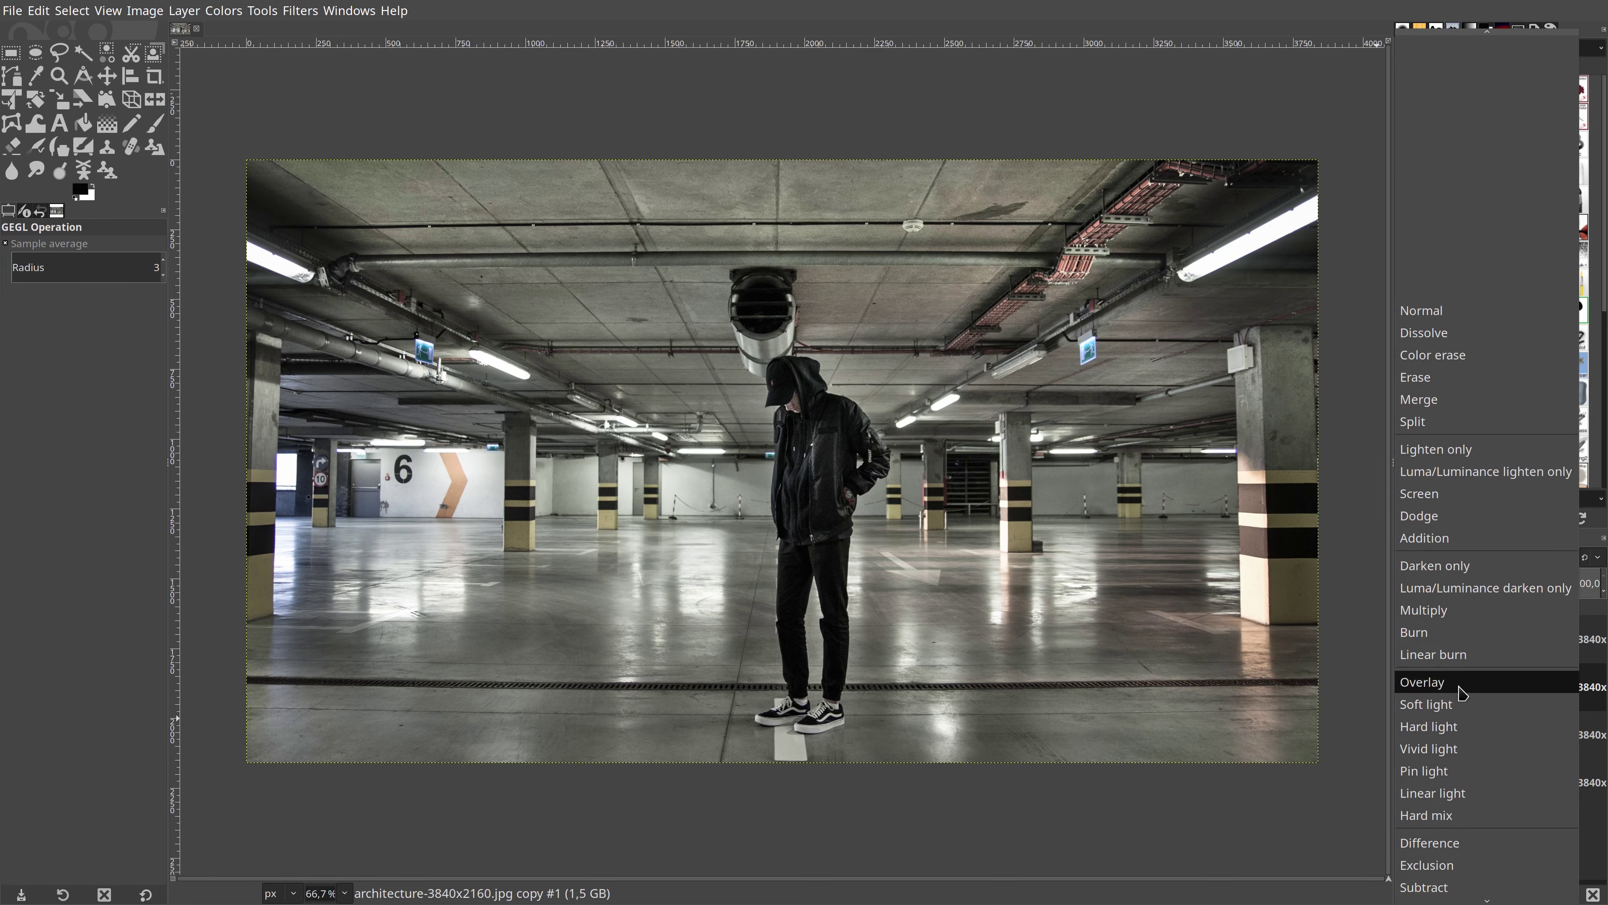
click(1463, 693)
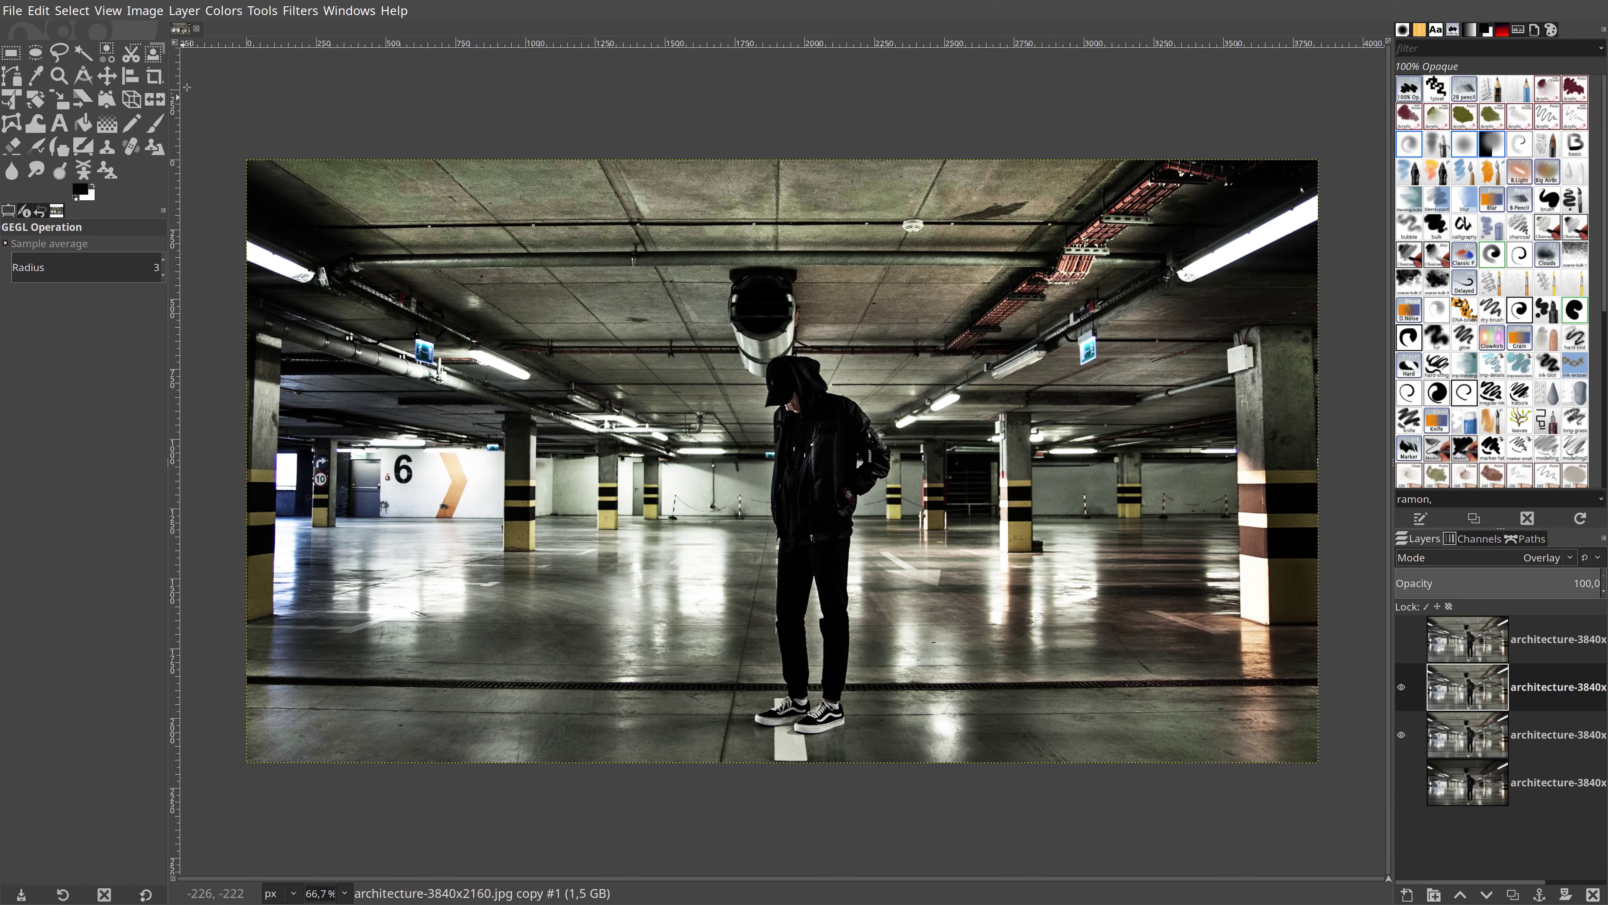
Turn the Overlay layer grayscale with Mono Mixer at default 0.333 per channel.
click(222, 11)
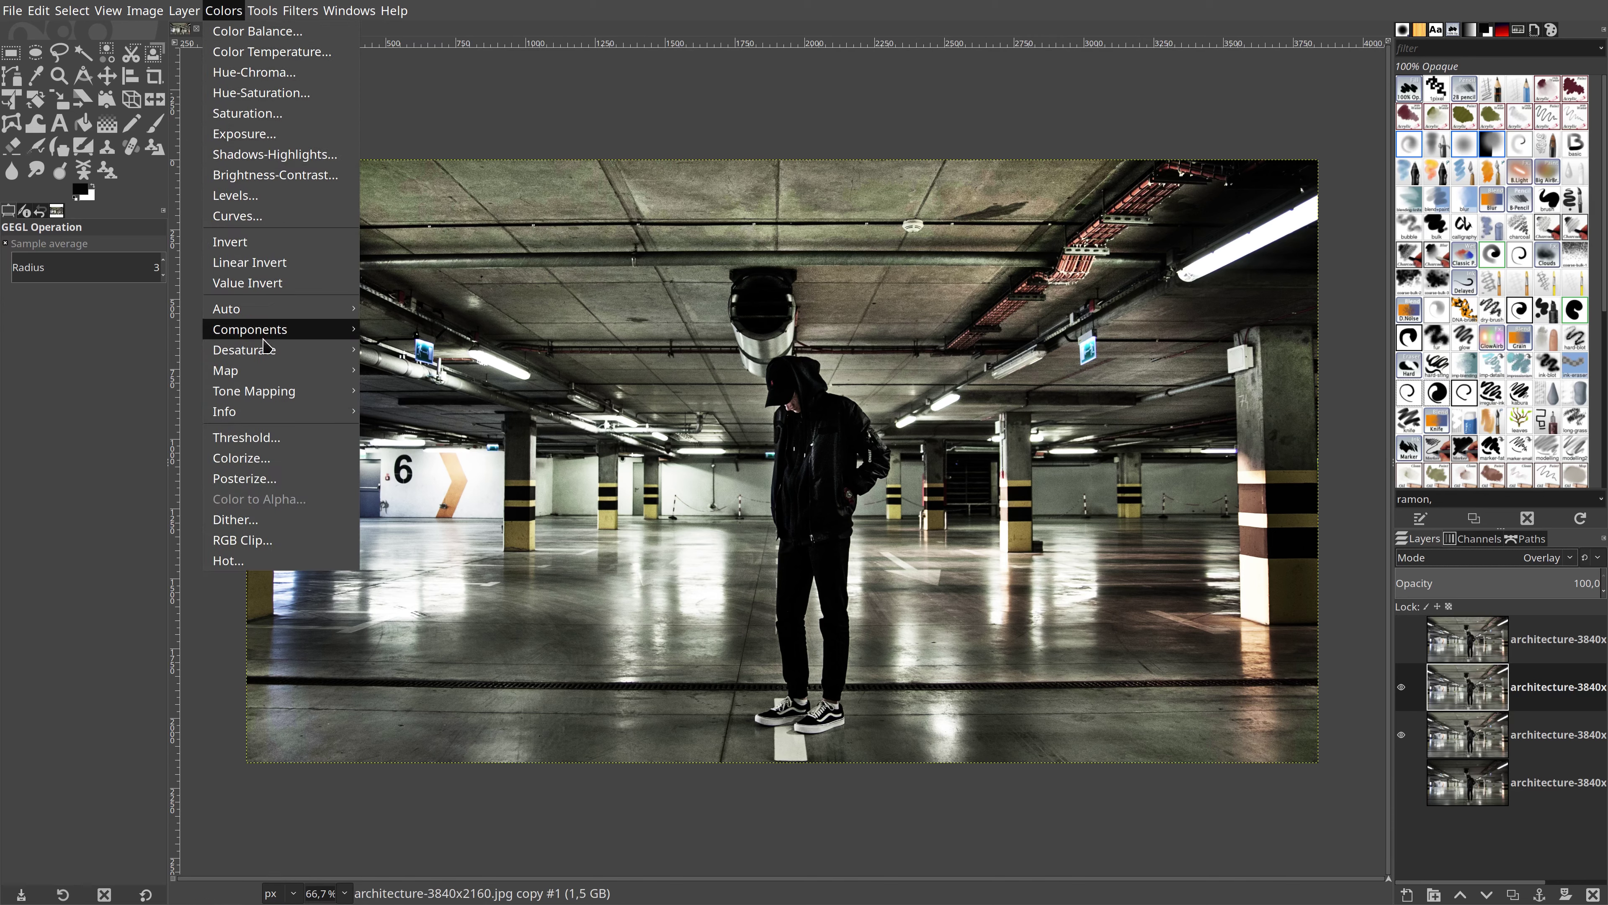
mouse_move(250, 329)
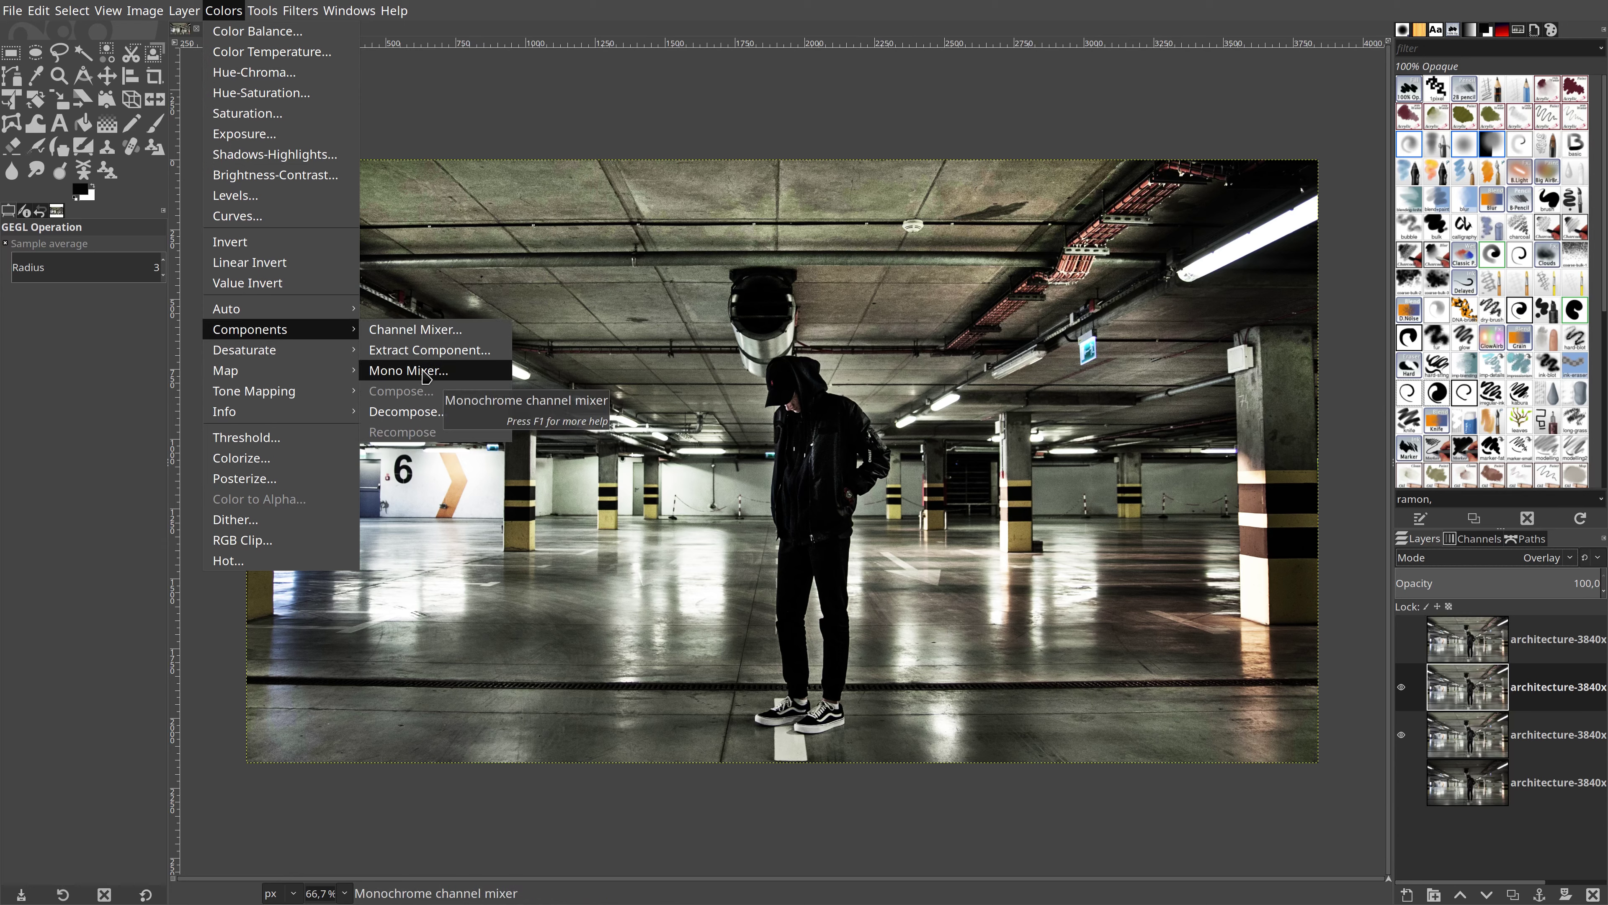
click(422, 373)
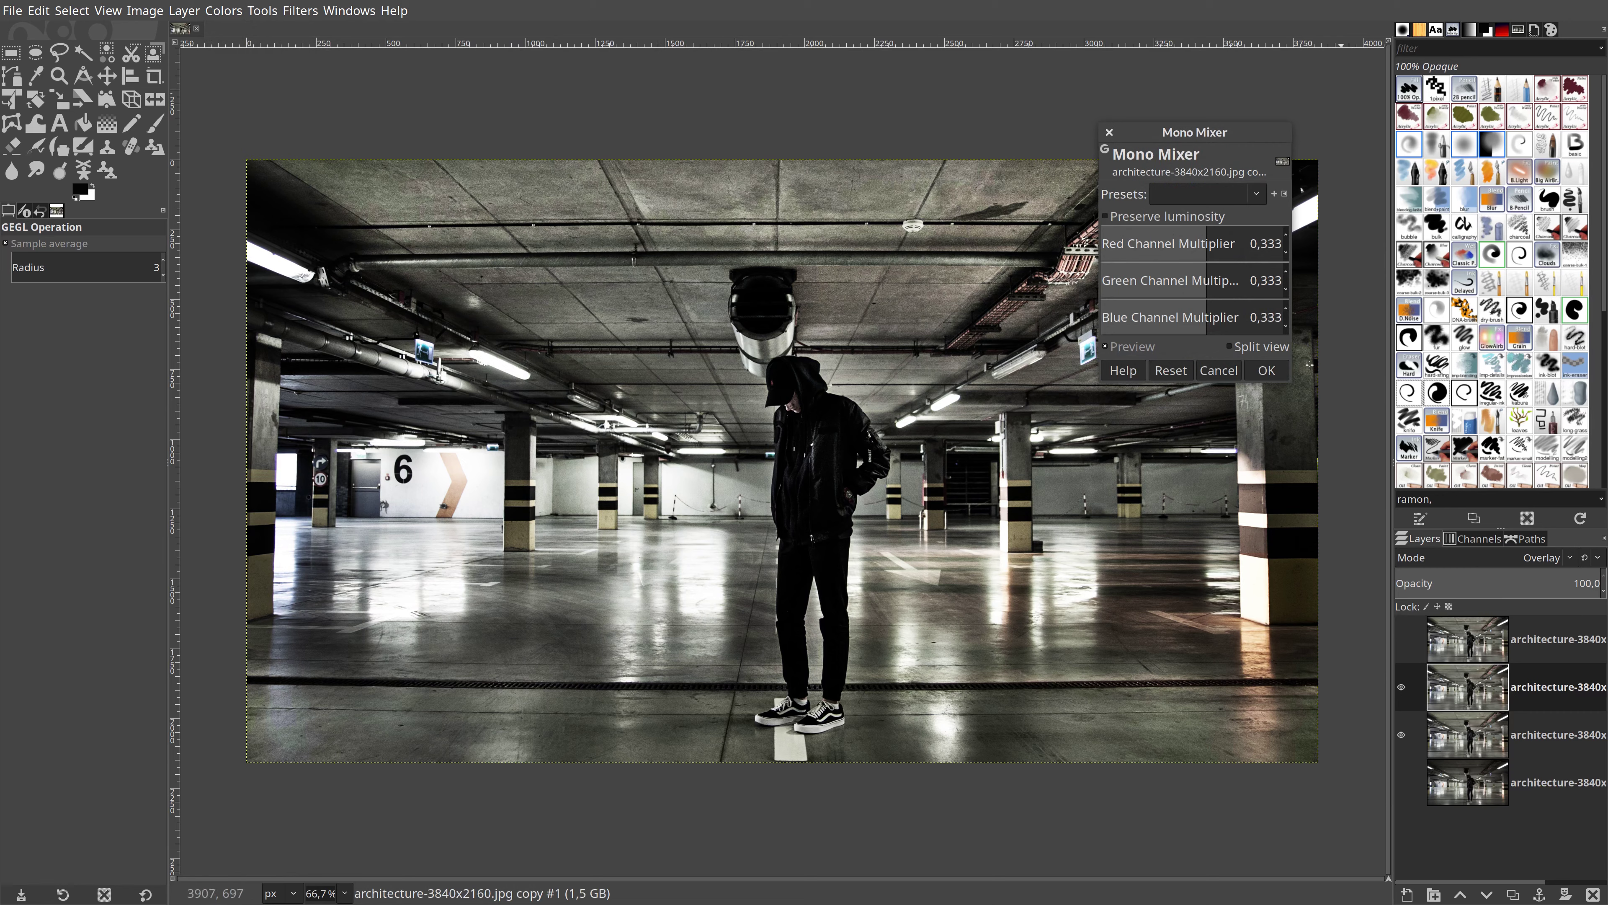
click(1269, 372)
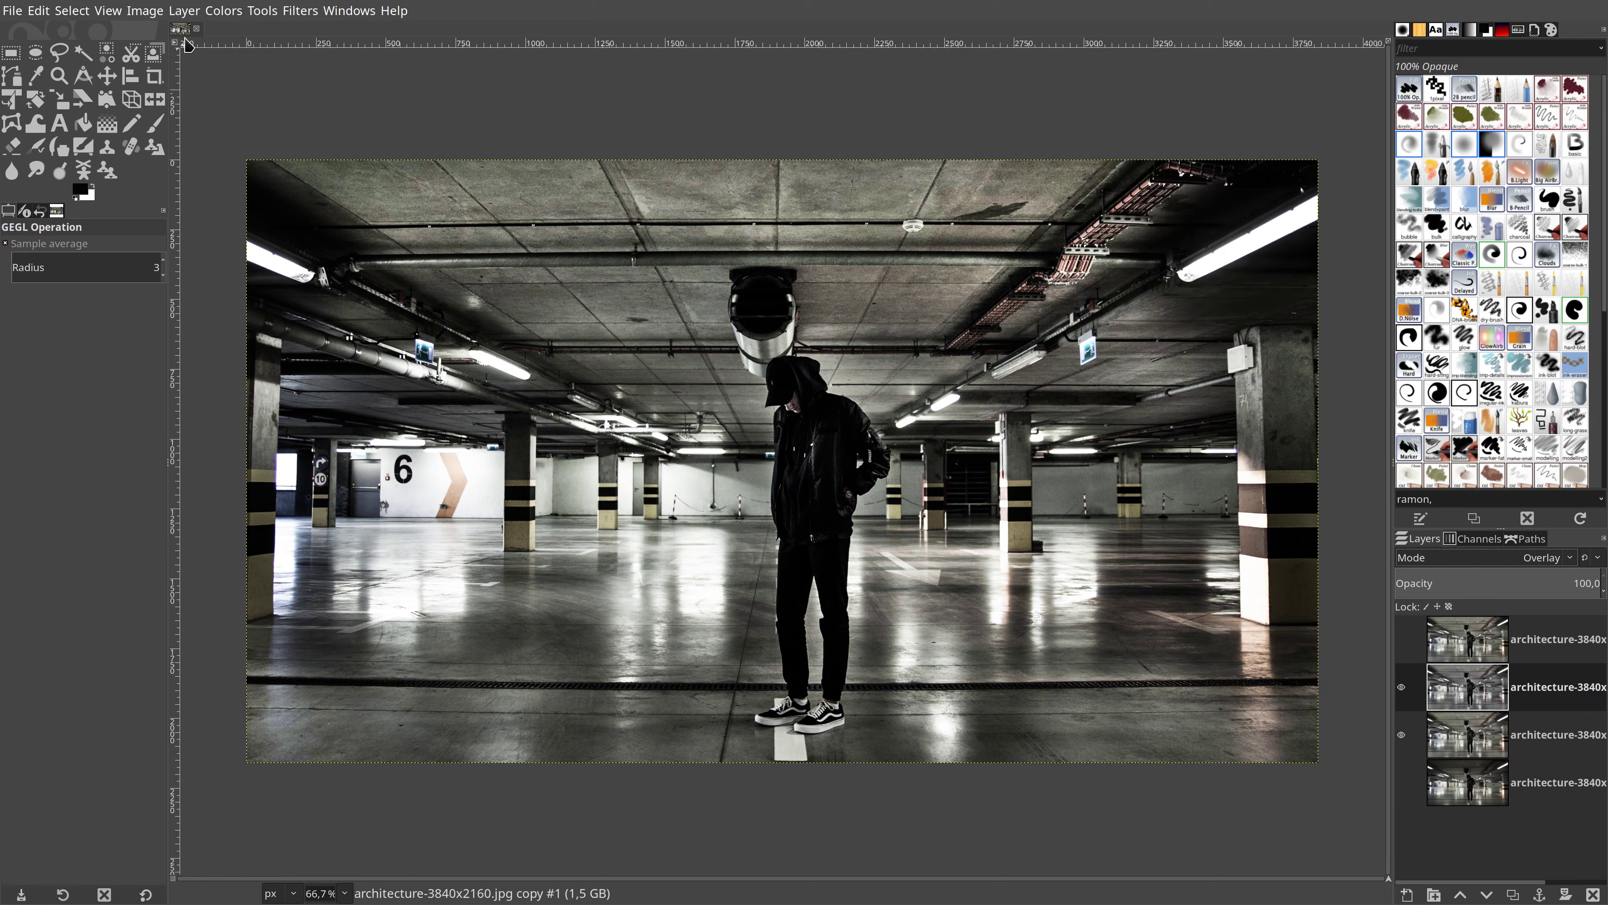
click(216, 12)
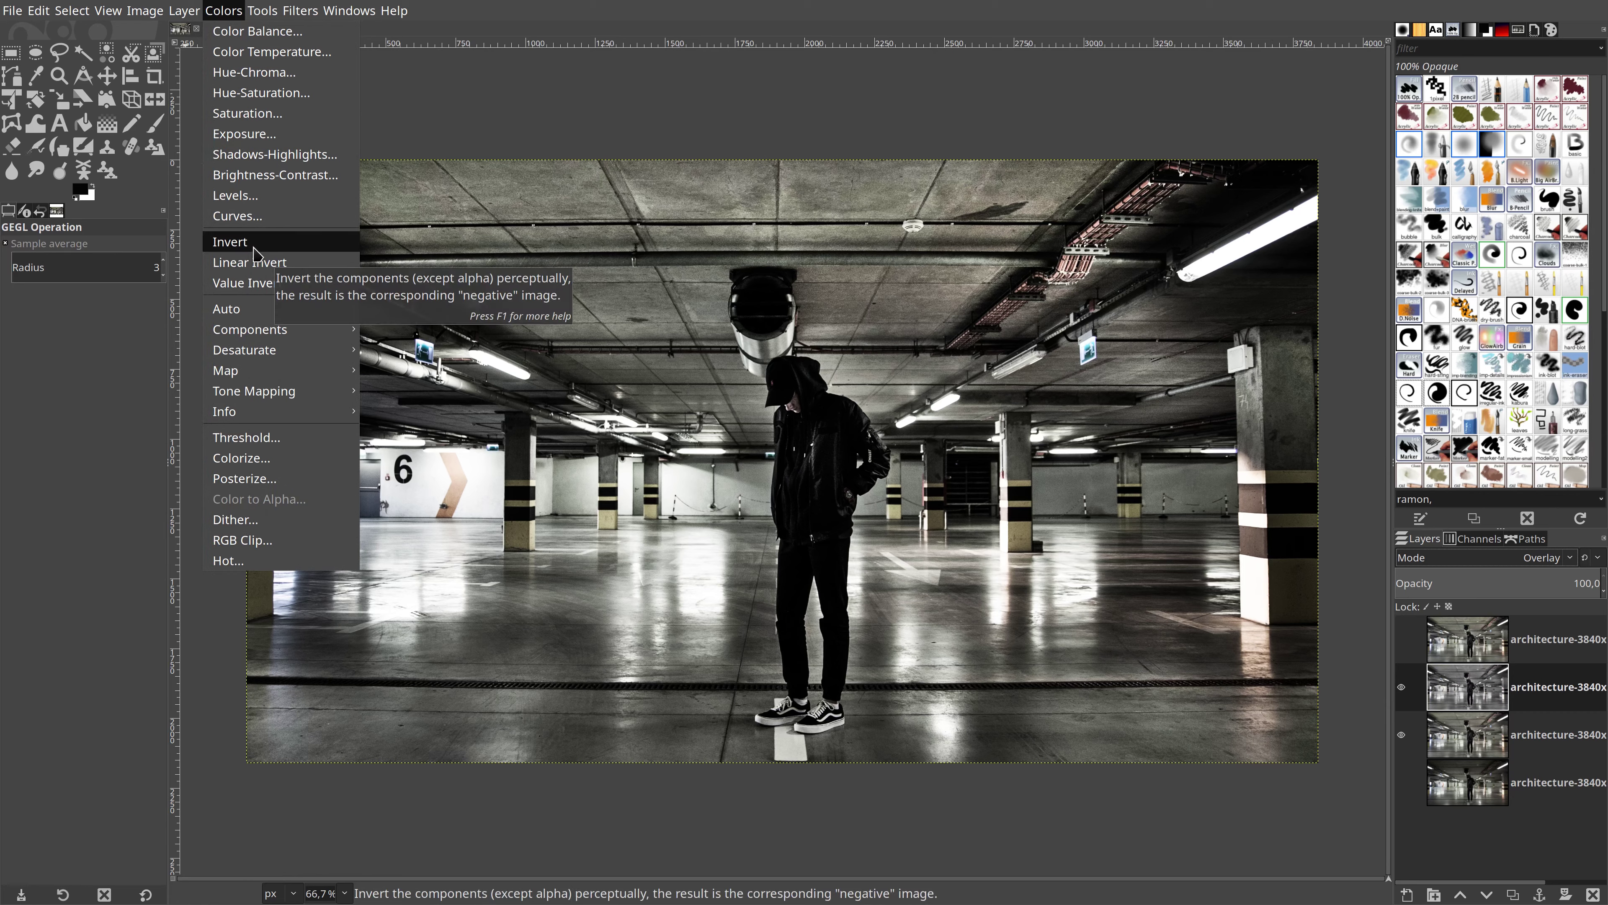
Invert the tones of the monochrome Overlay layer.
click(253, 247)
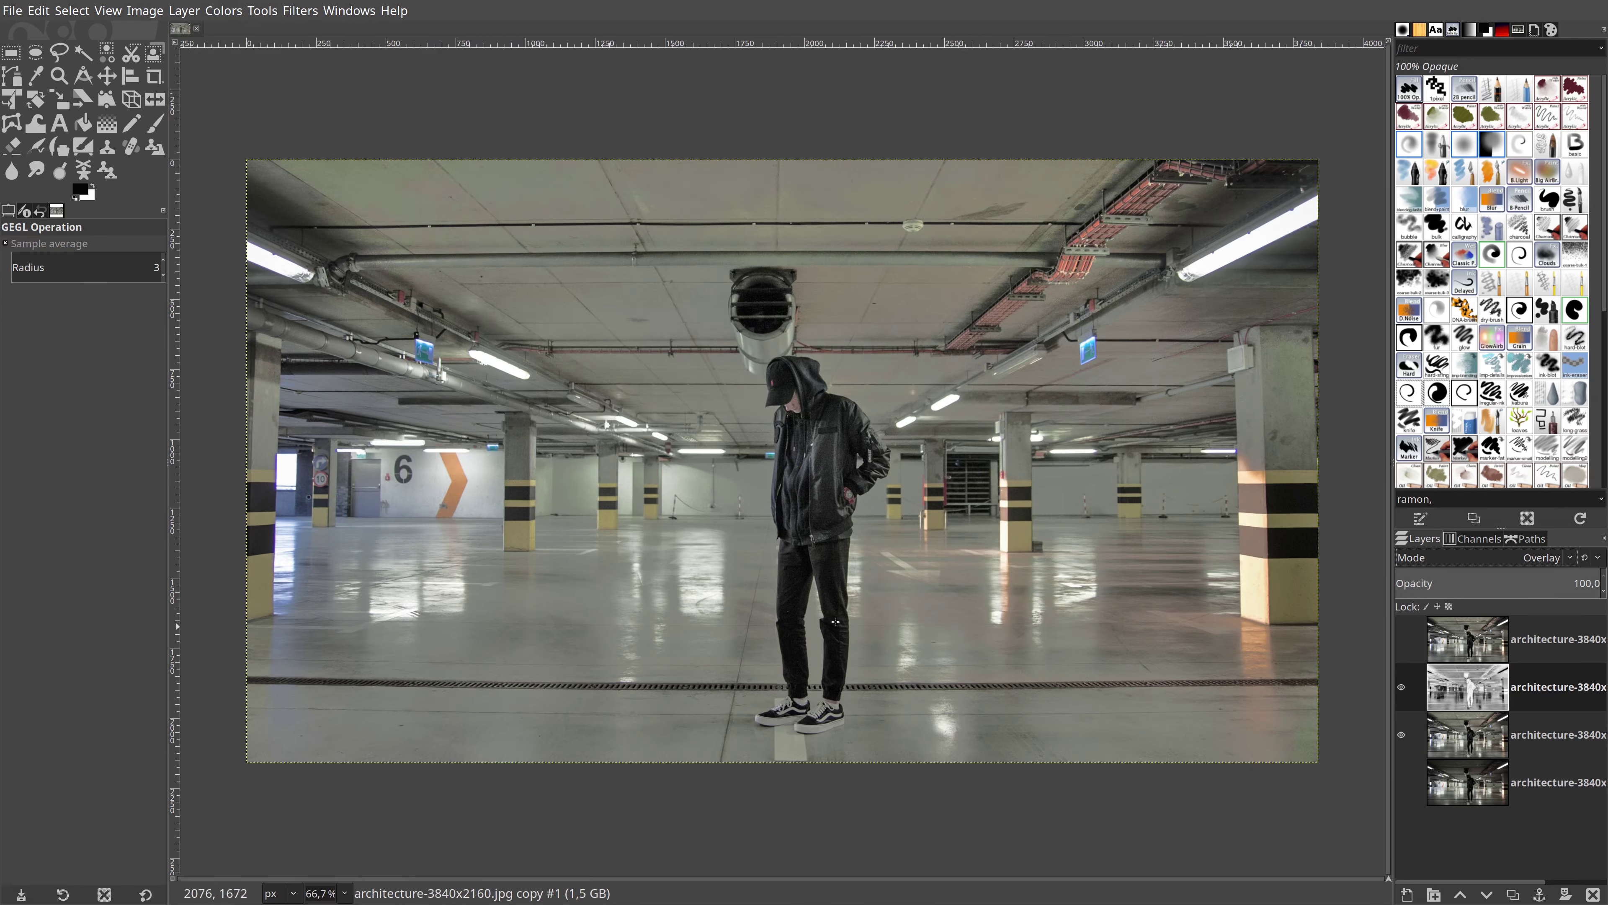
click(297, 12)
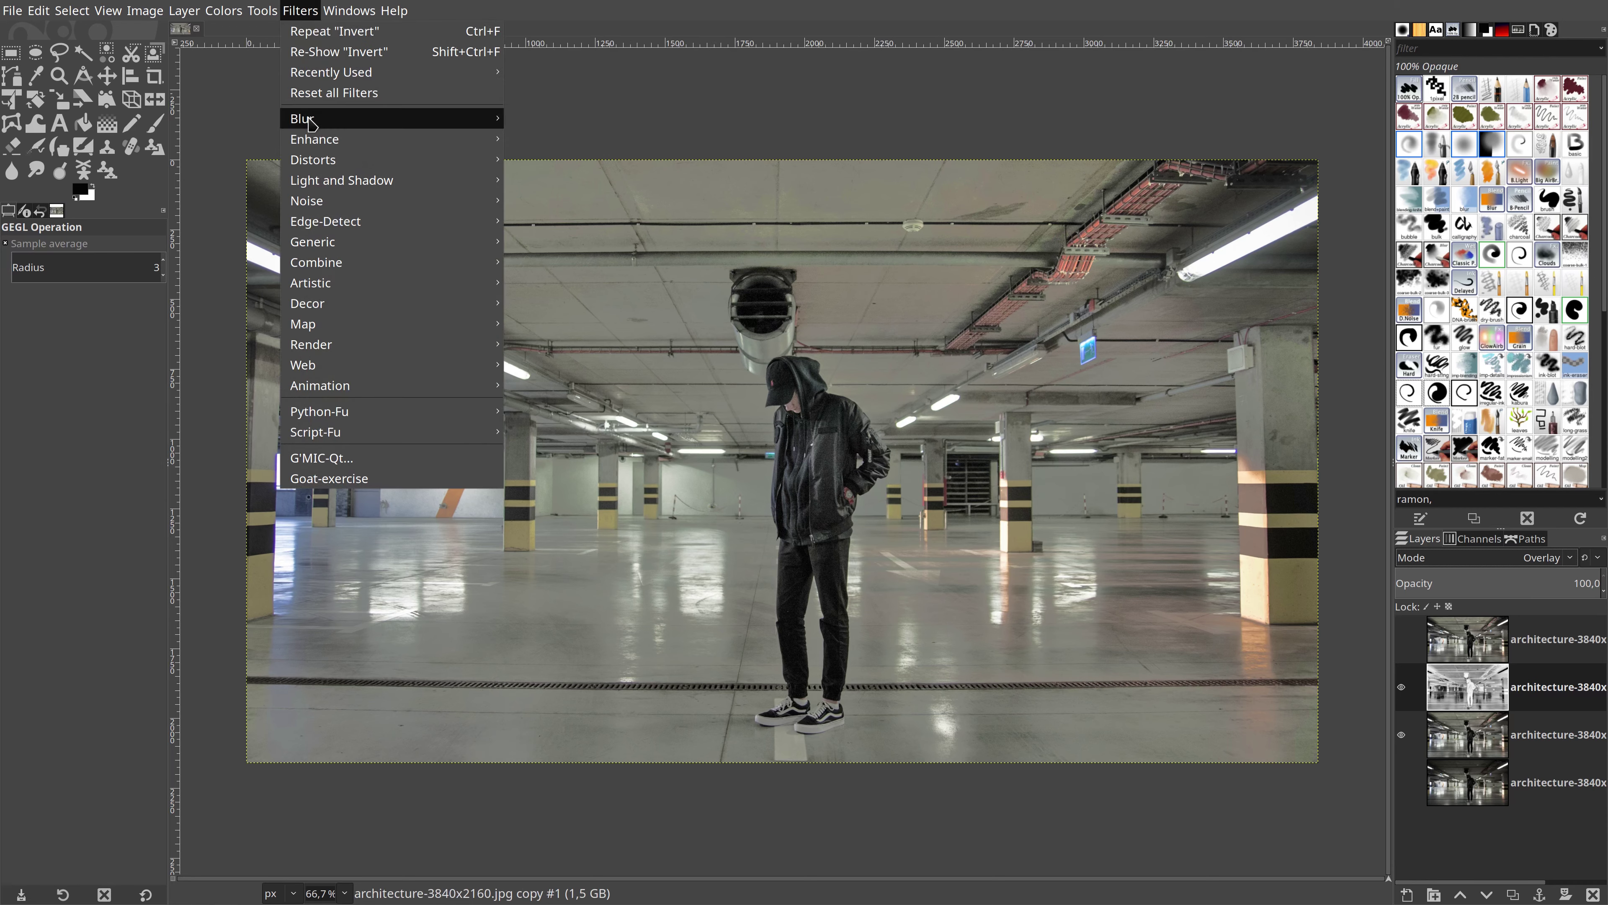
Apply a 300 × 300 Gaussian blur to the inverted Overlay layer.
mouse_move(308, 118)
click(544, 119)
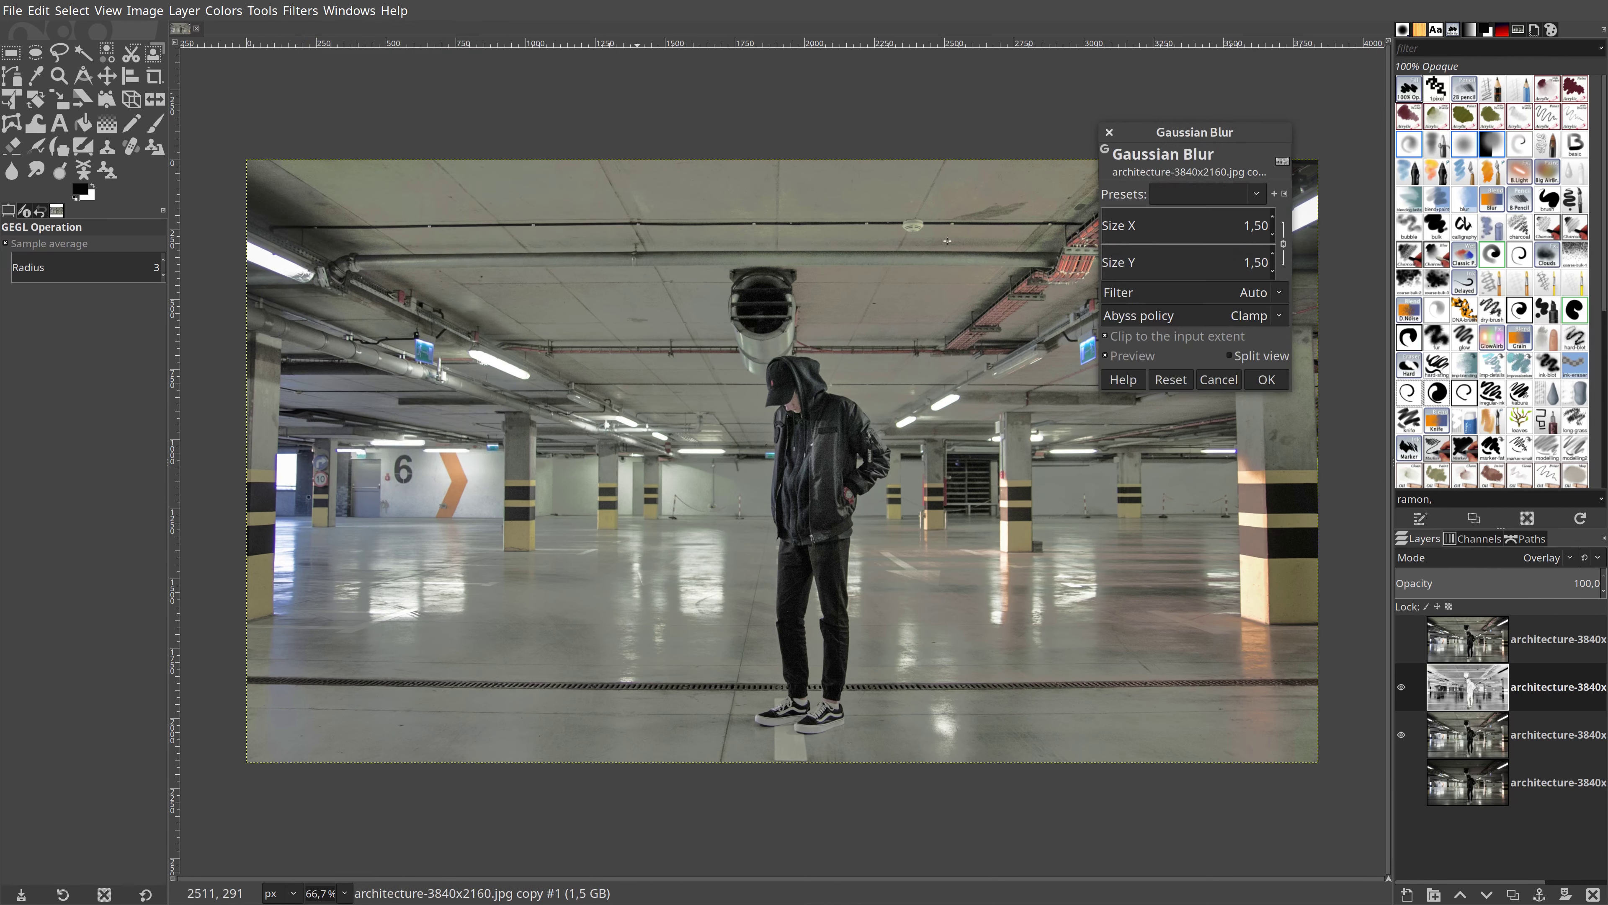
click(1252, 237)
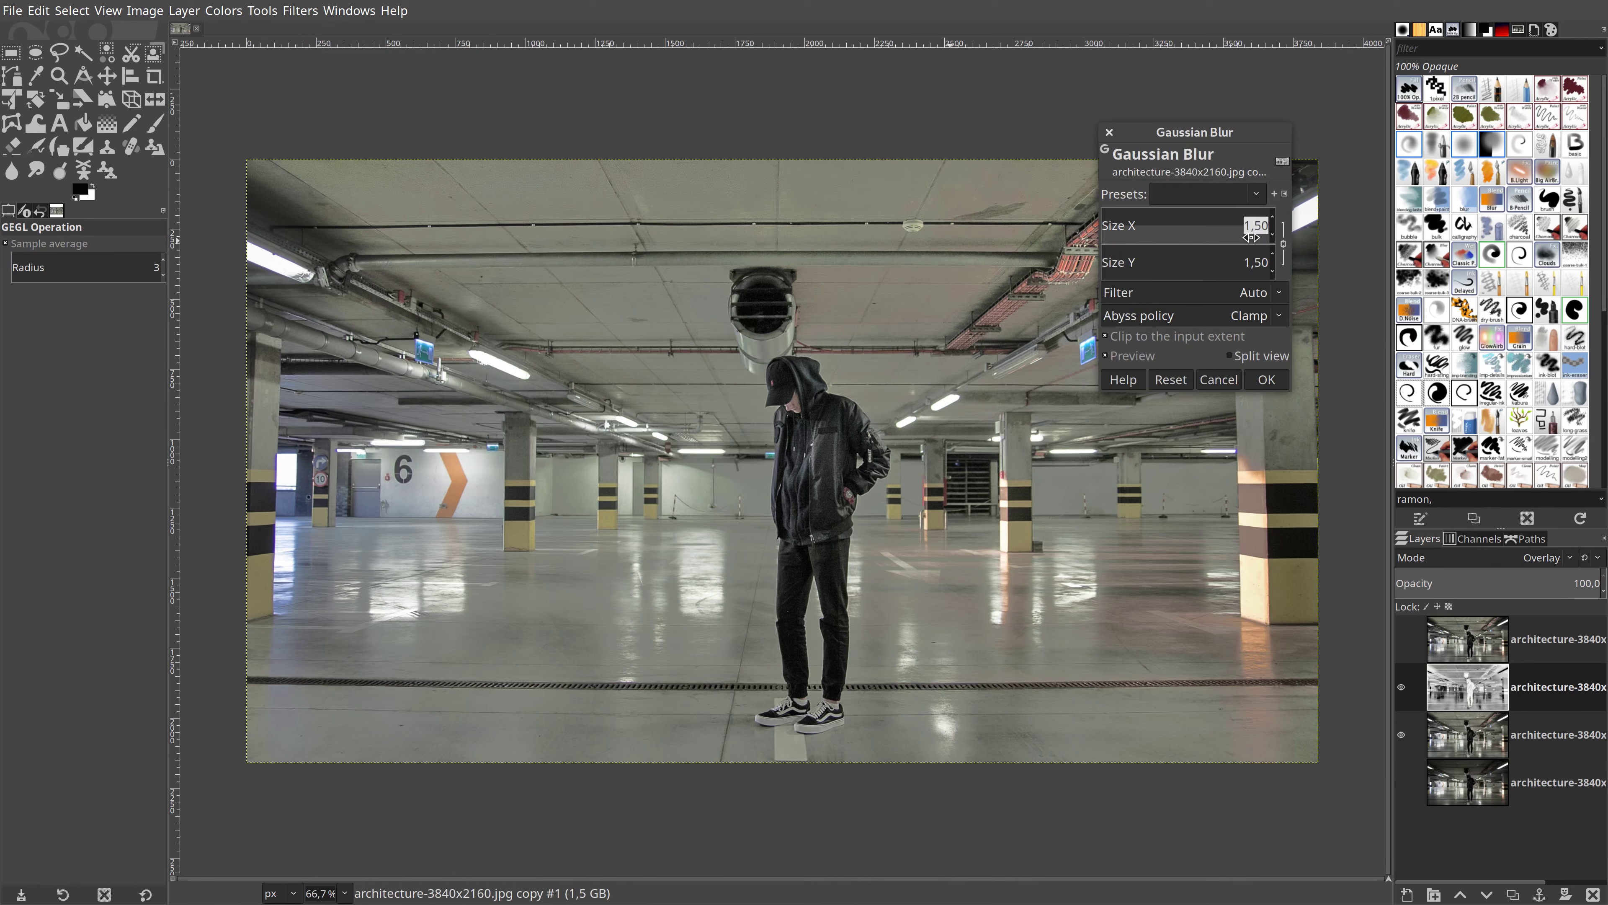
text(300)
key(Return)
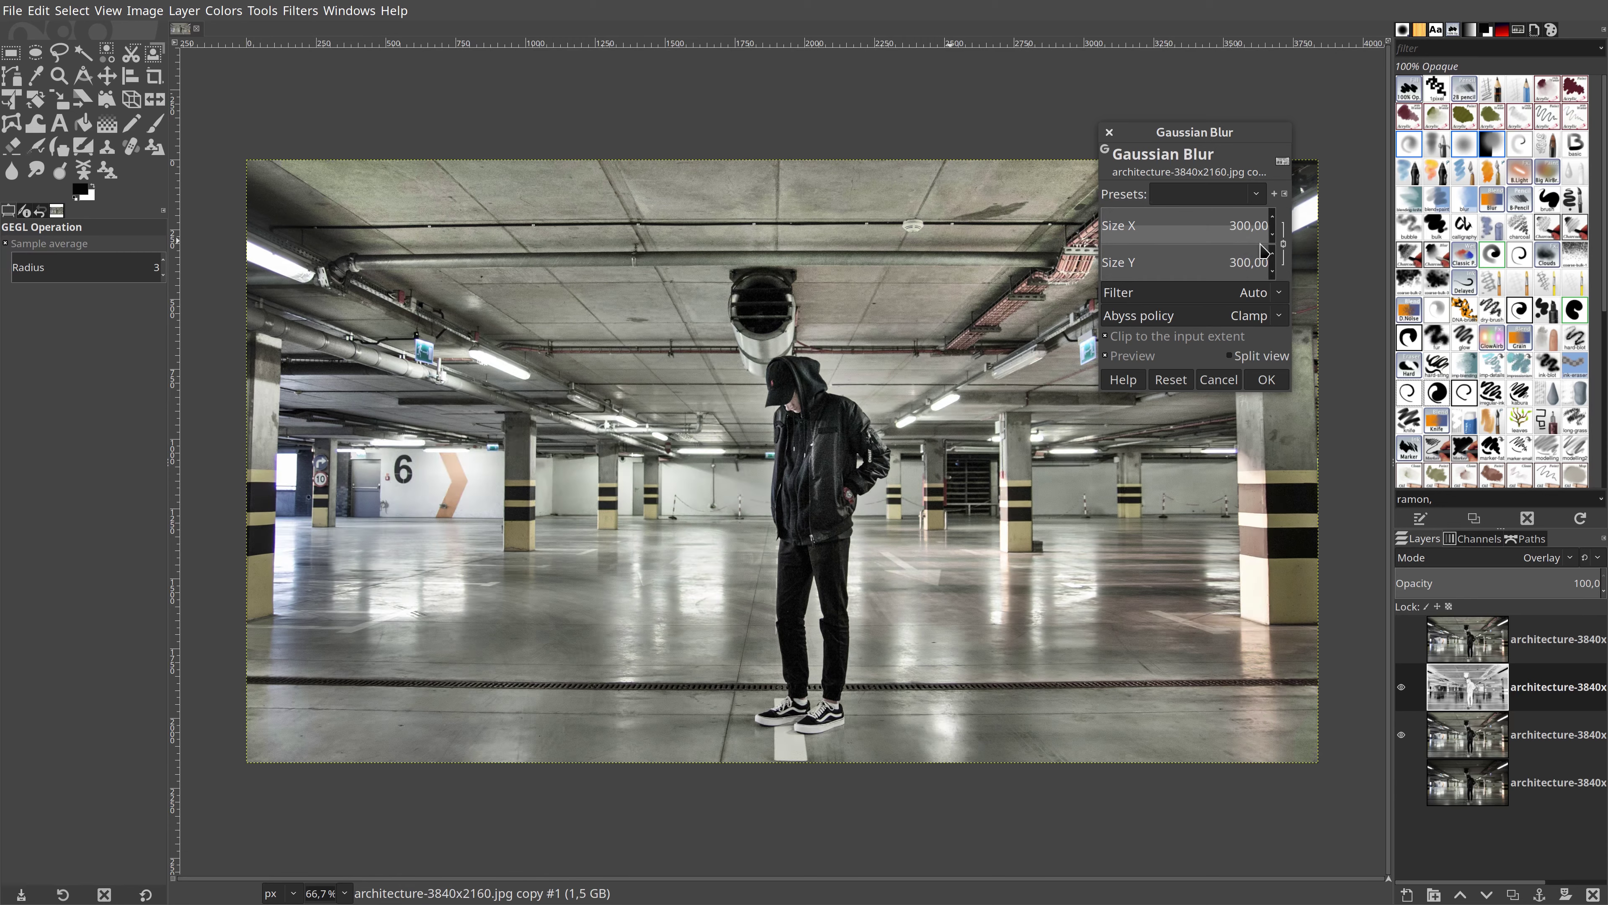
click(1268, 380)
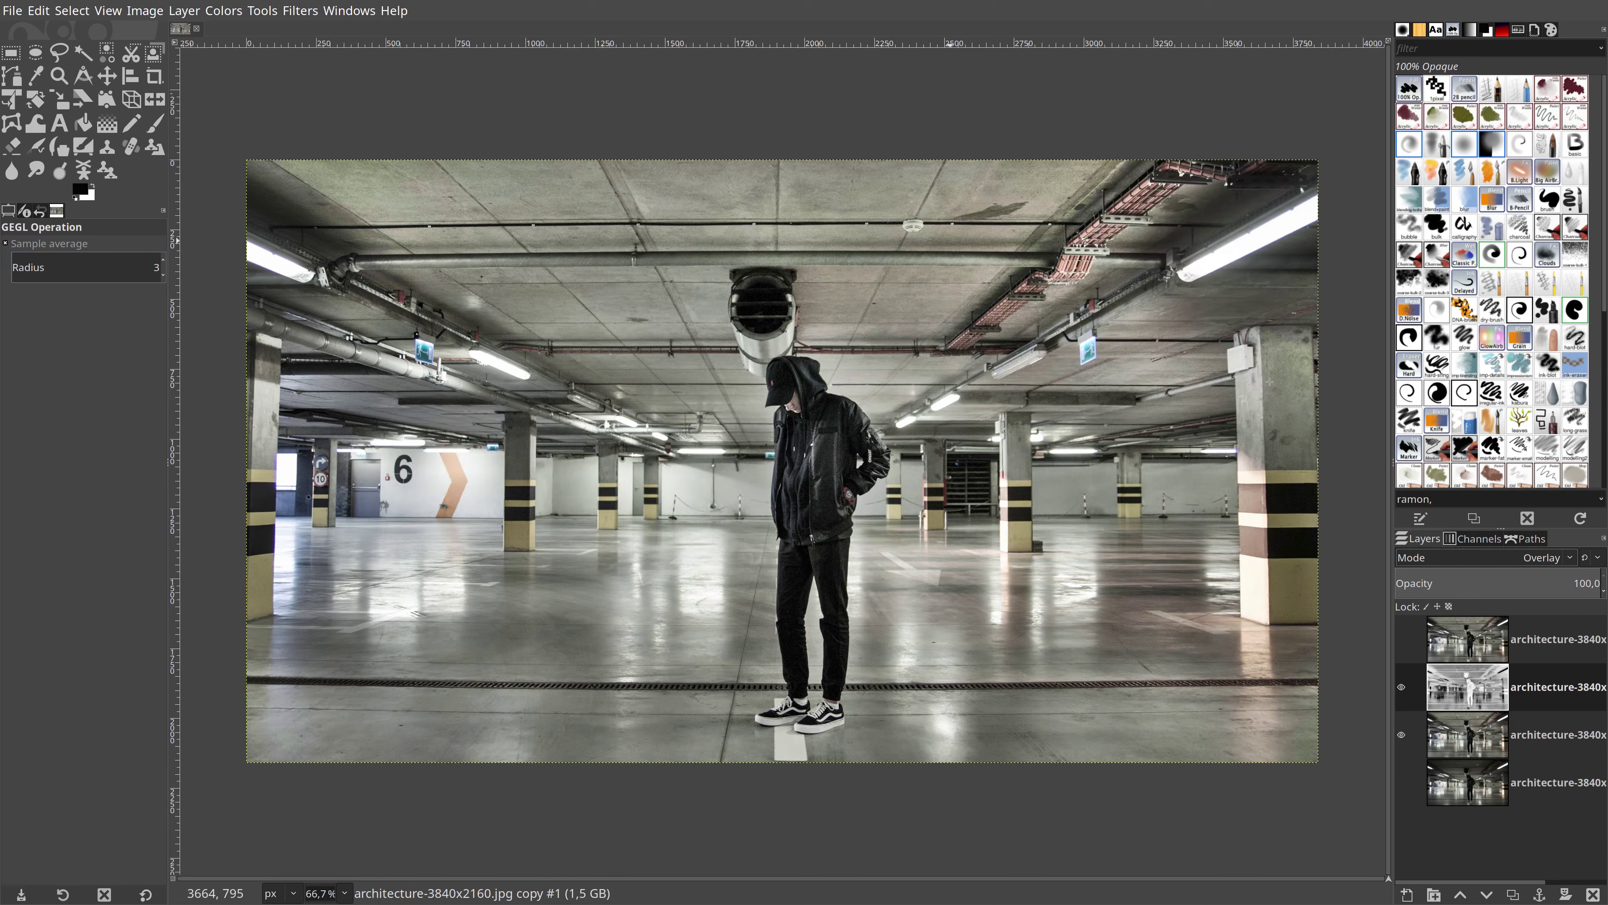
Show layer copy #2 and blend it in Grain merge mode at 35 opacity.
click(1402, 640)
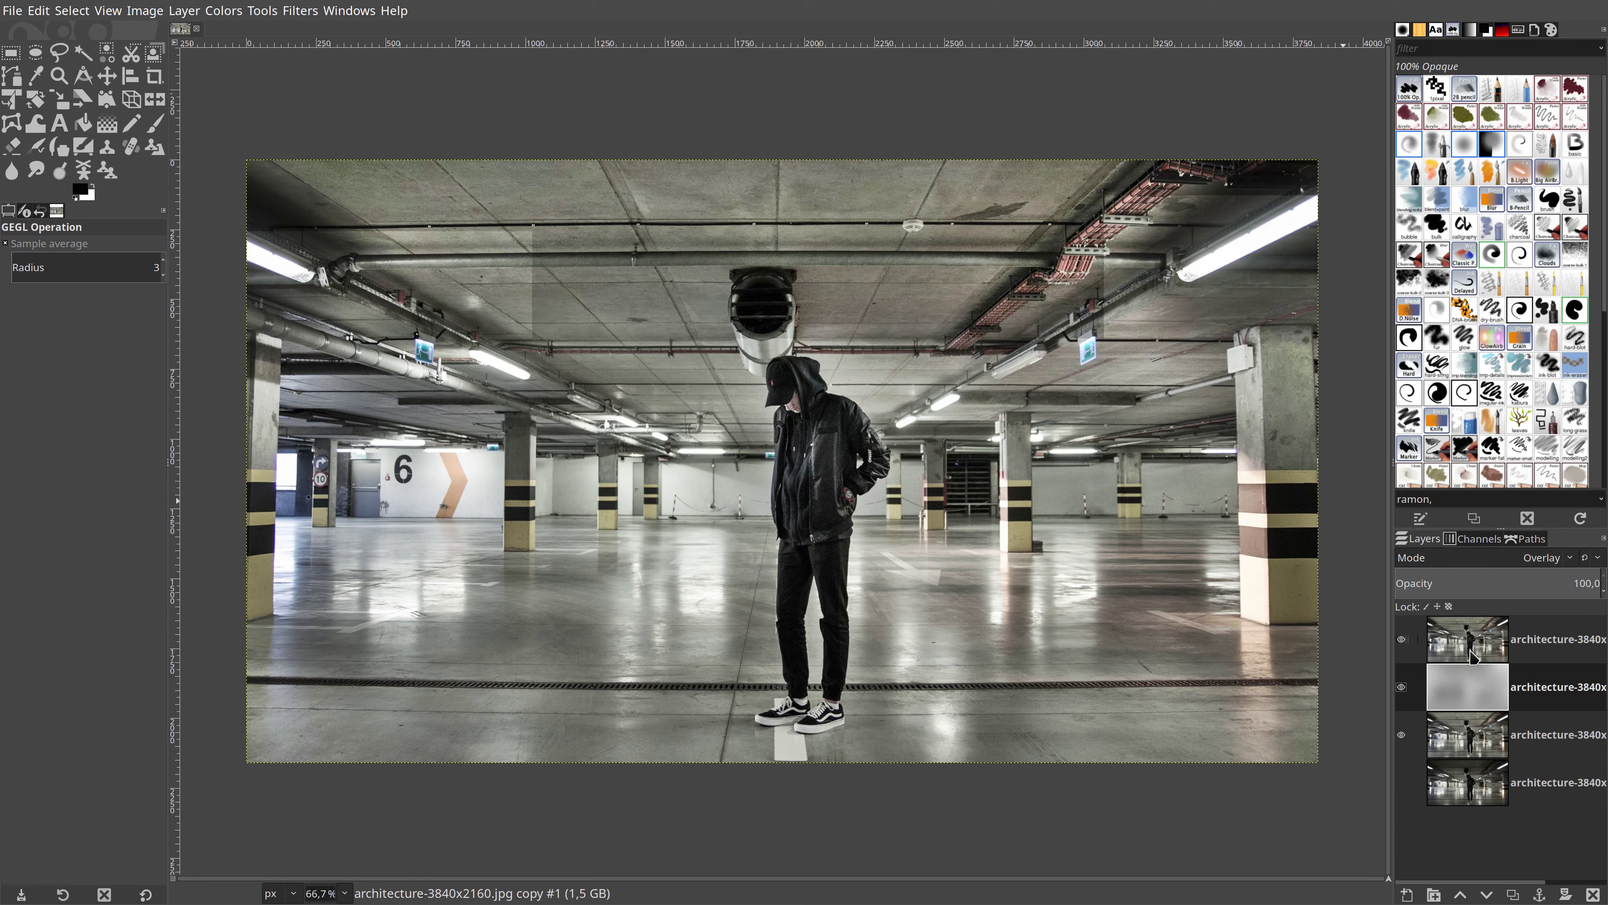
click(1539, 559)
scroll(1533, 863, down, 2)
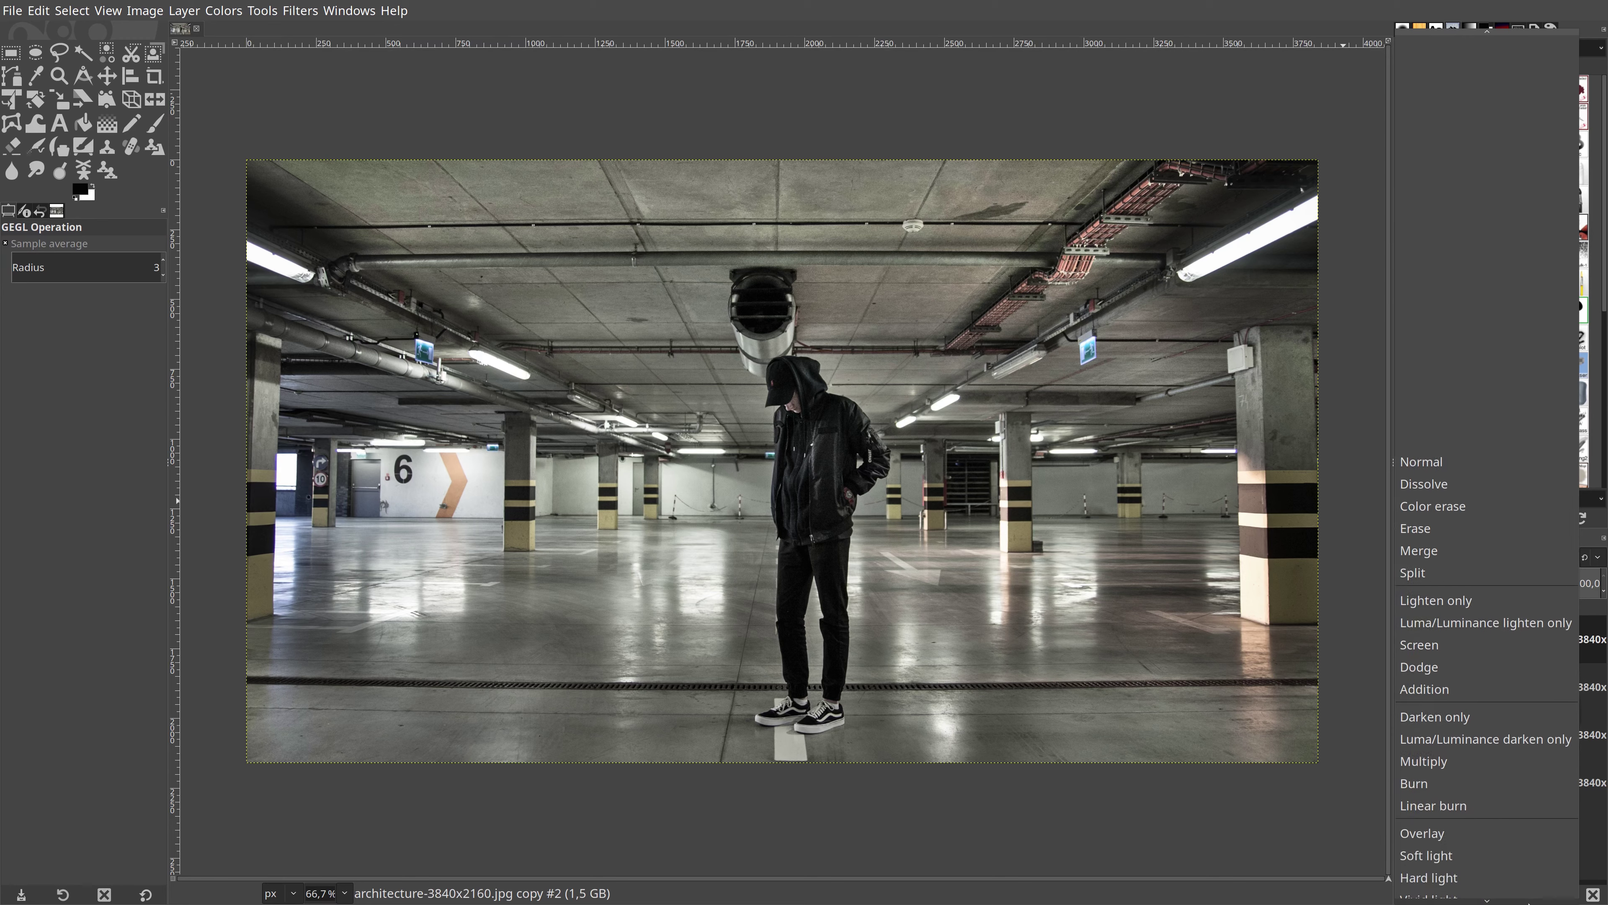
scroll(1530, 859, down, 3)
scroll(1526, 851, down, 3)
scroll(1524, 846, down, 2)
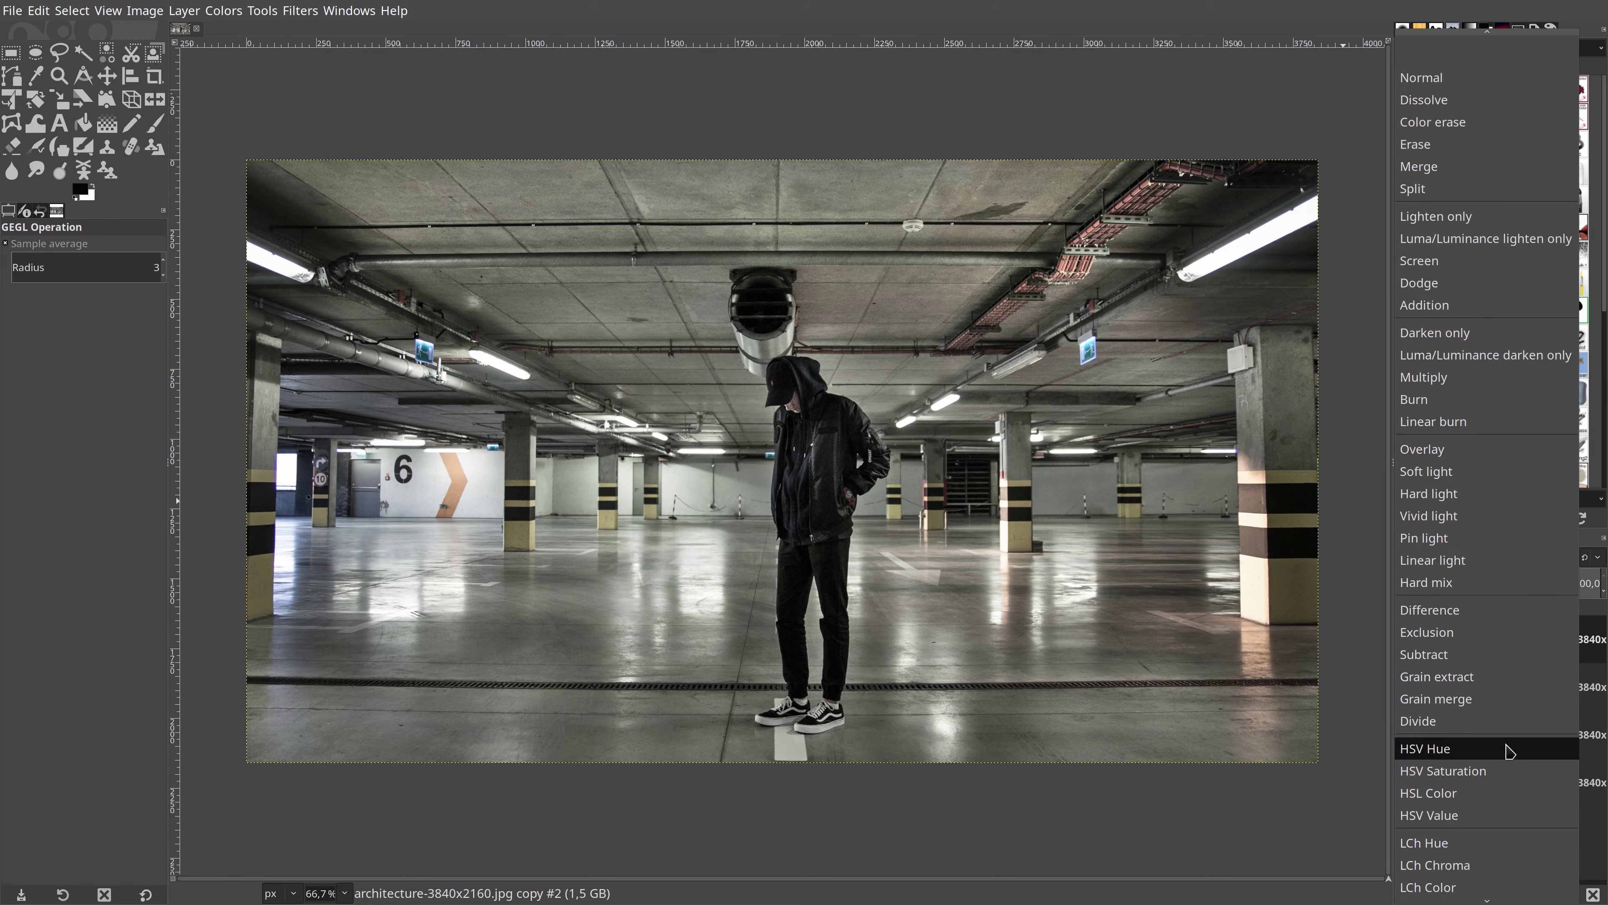
click(1499, 699)
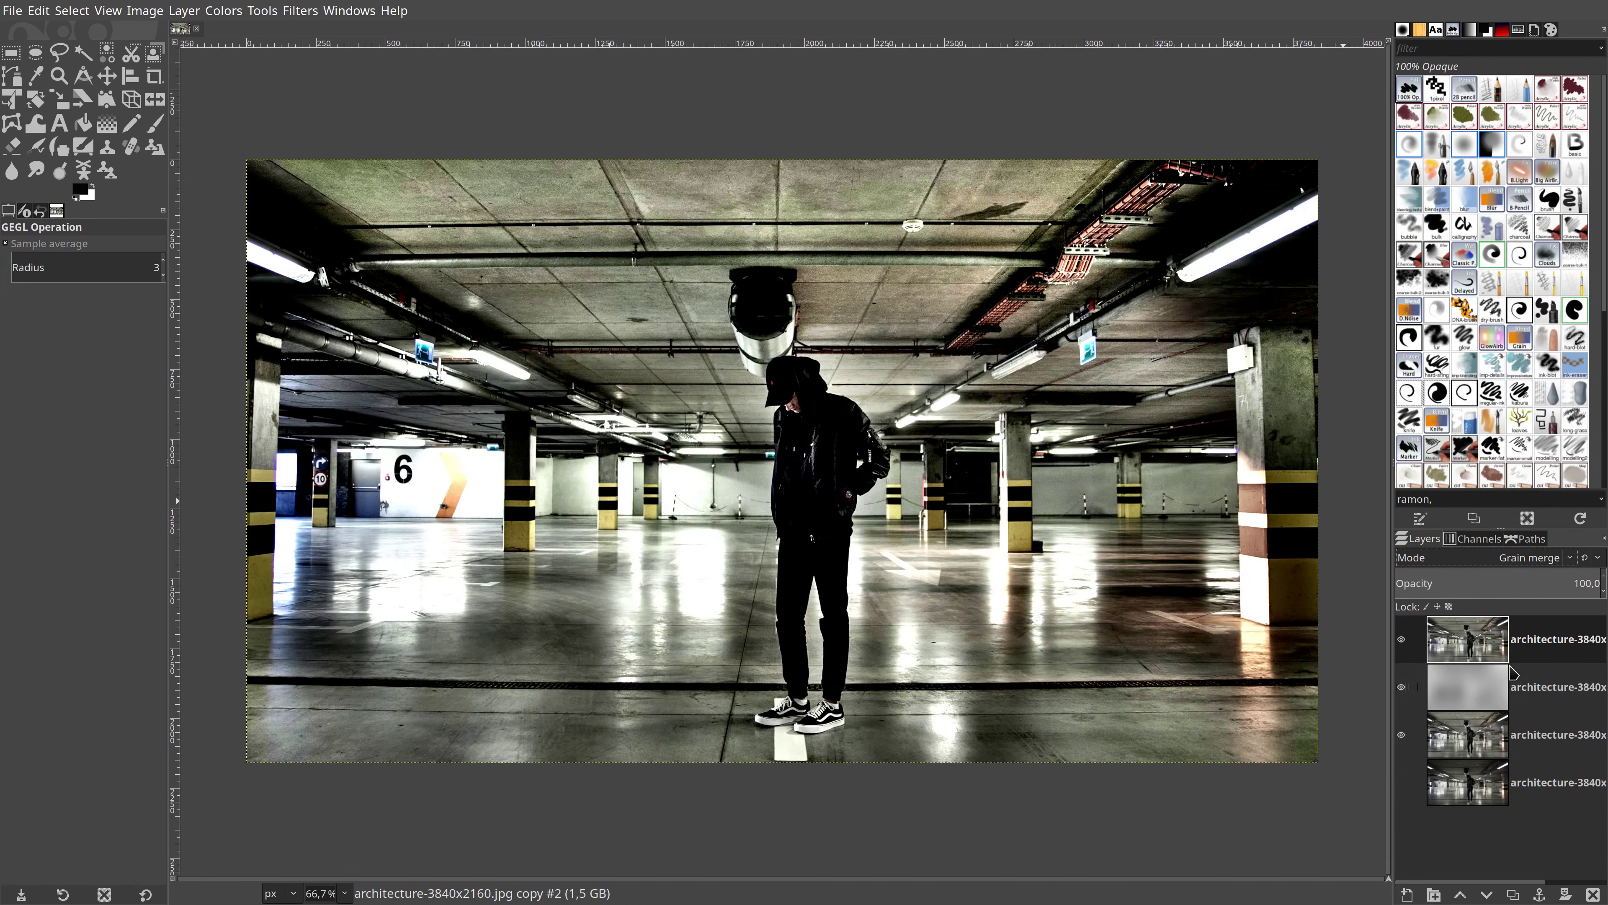
click(1586, 591)
text(35)
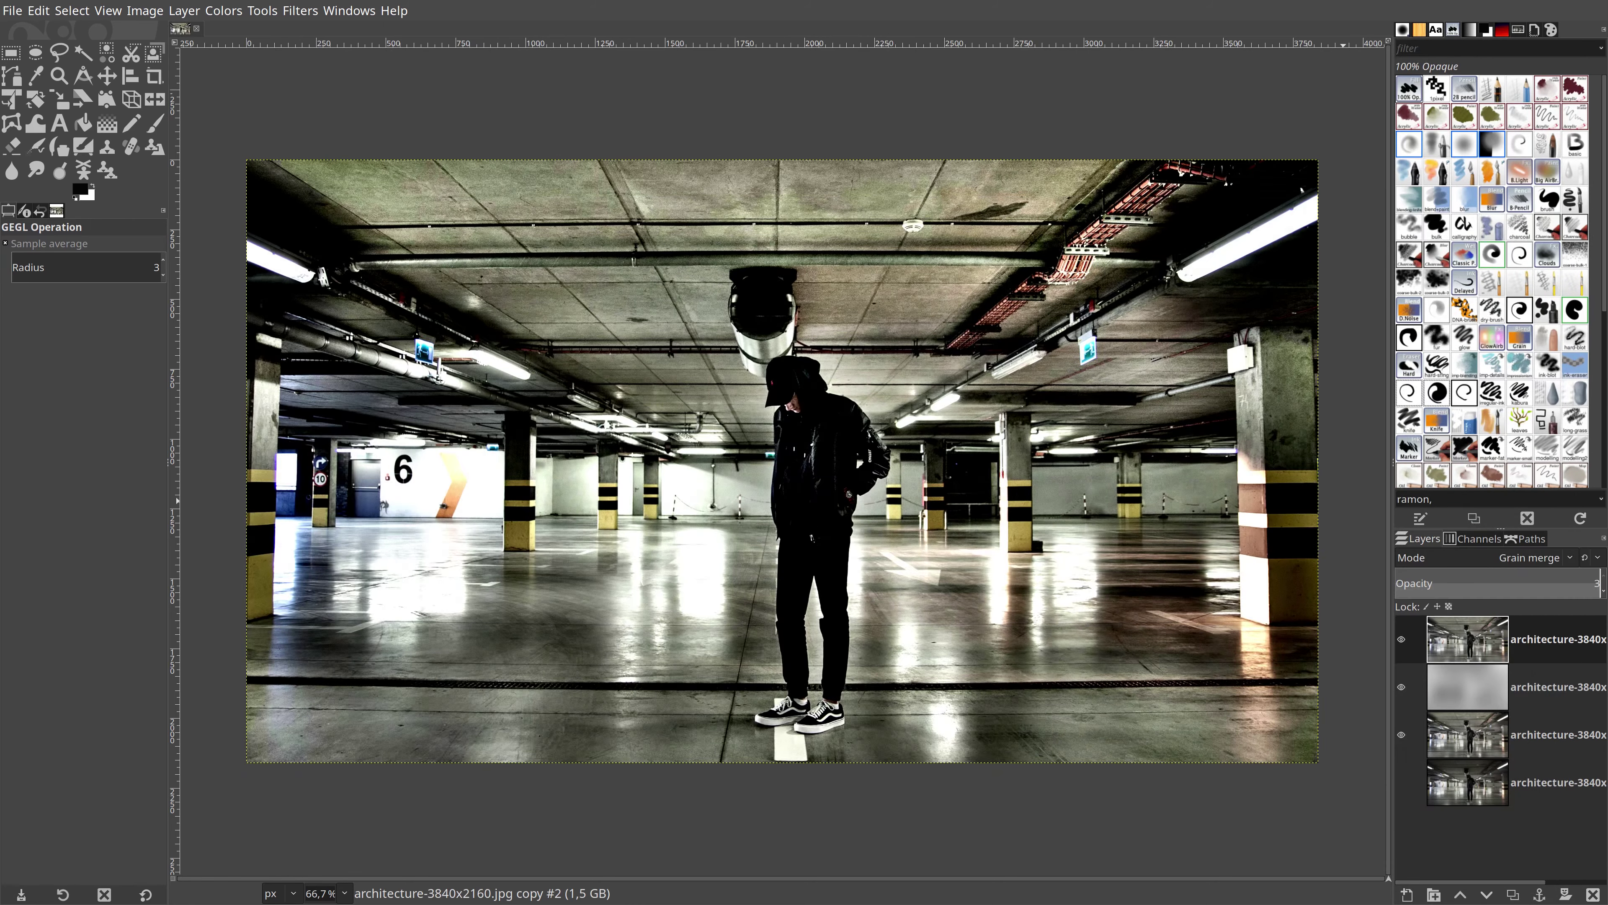
key(Return)
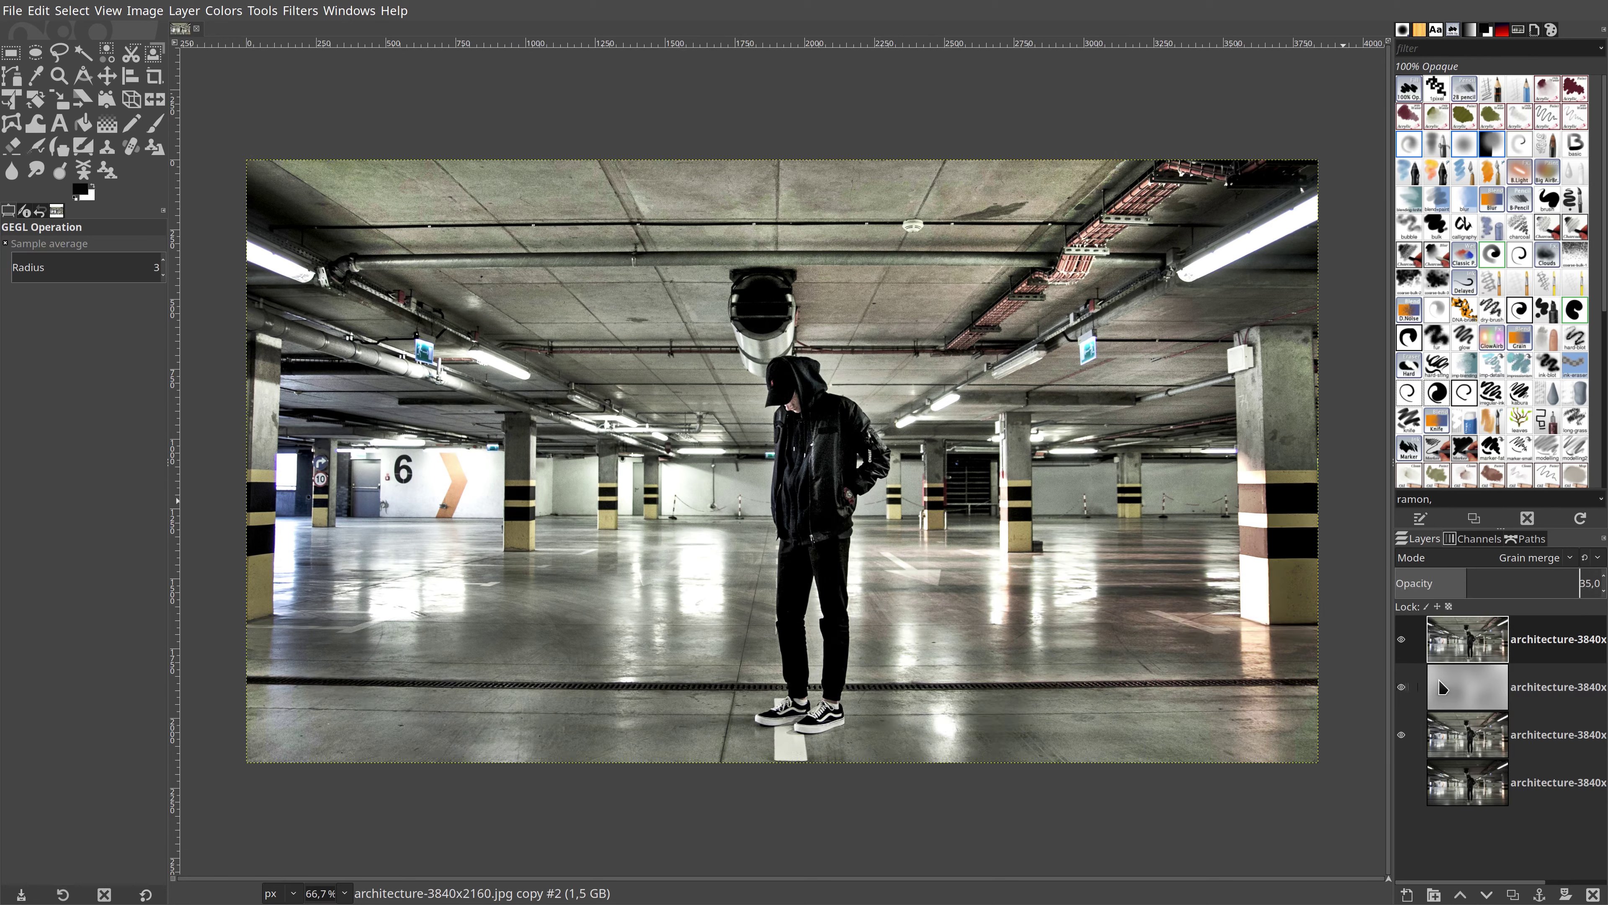
Merge all visible layers into one layer above the original.
right_click(1459, 655)
click(1393, 614)
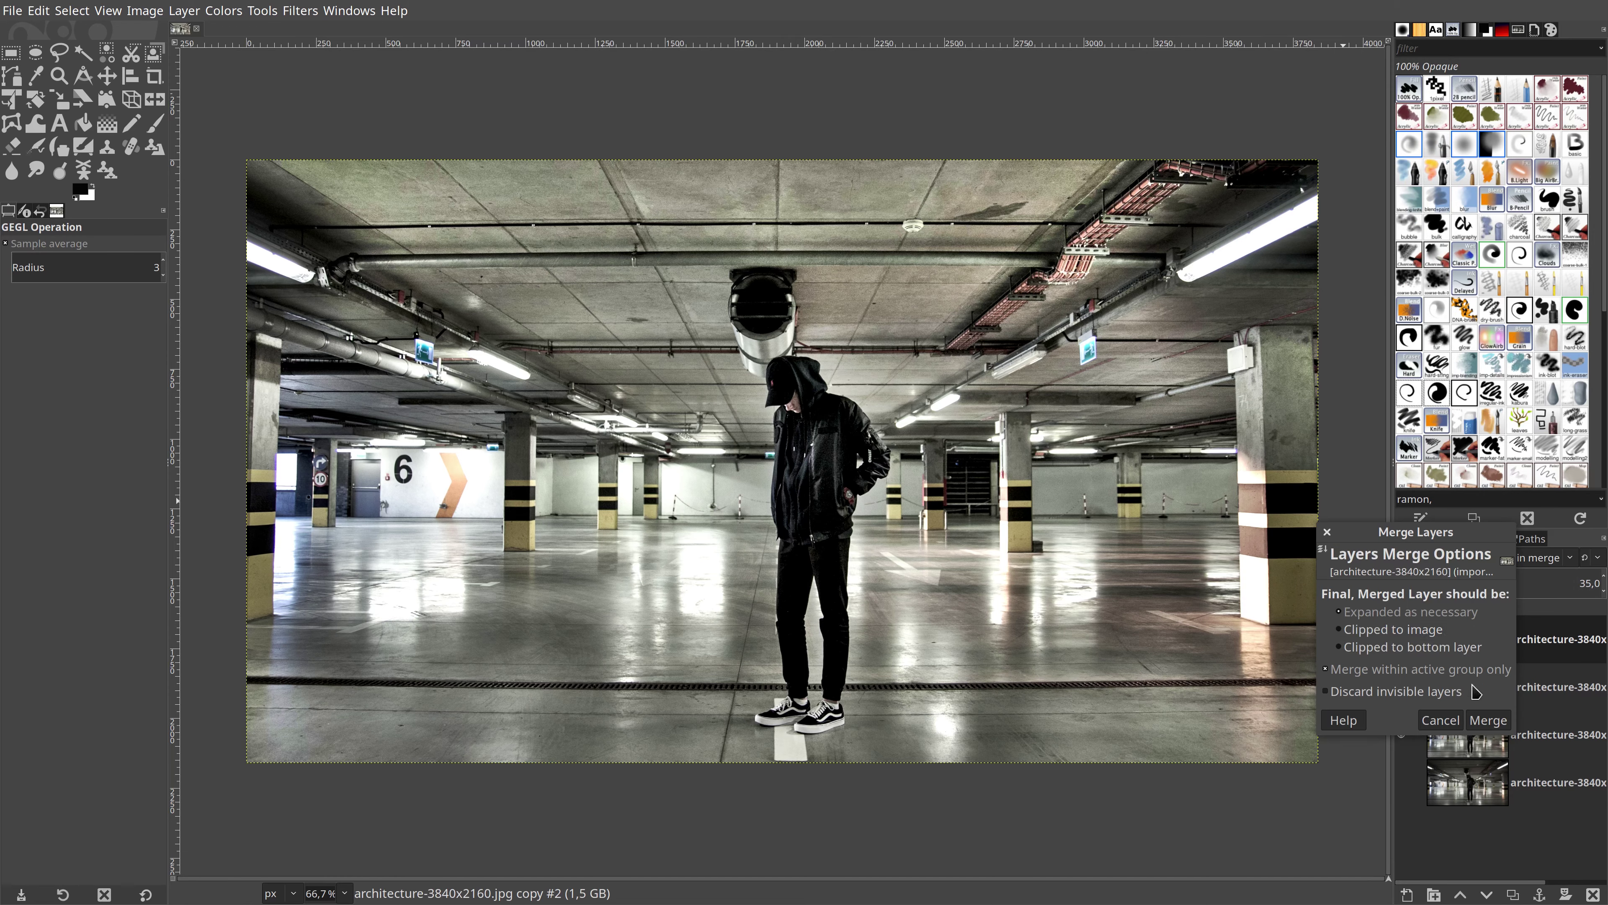
click(1489, 721)
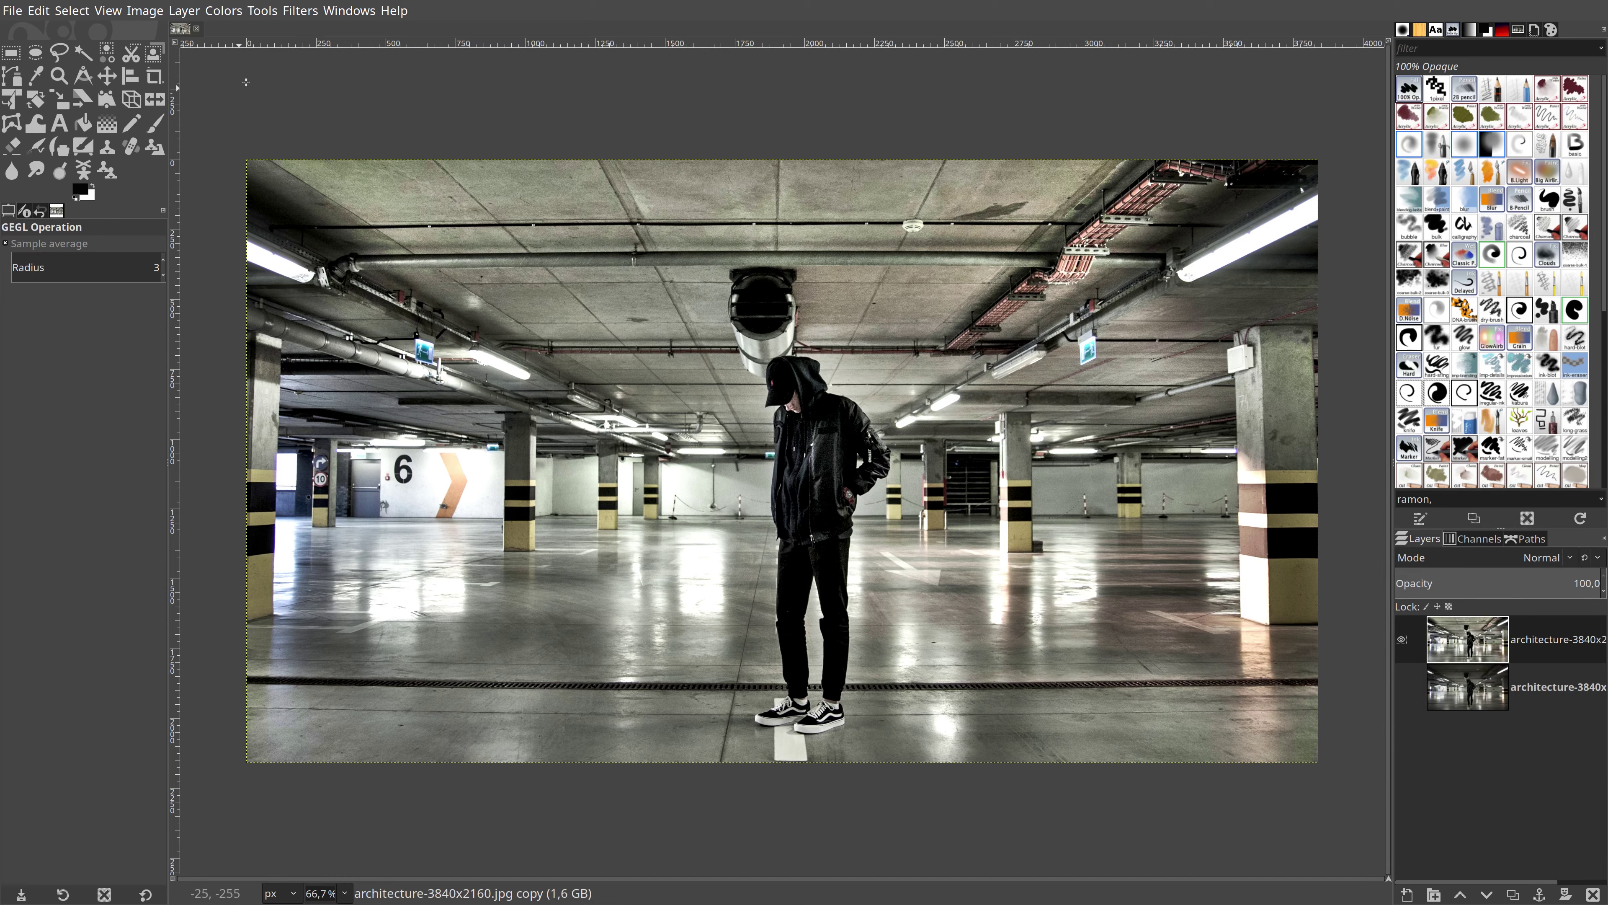
click(302, 12)
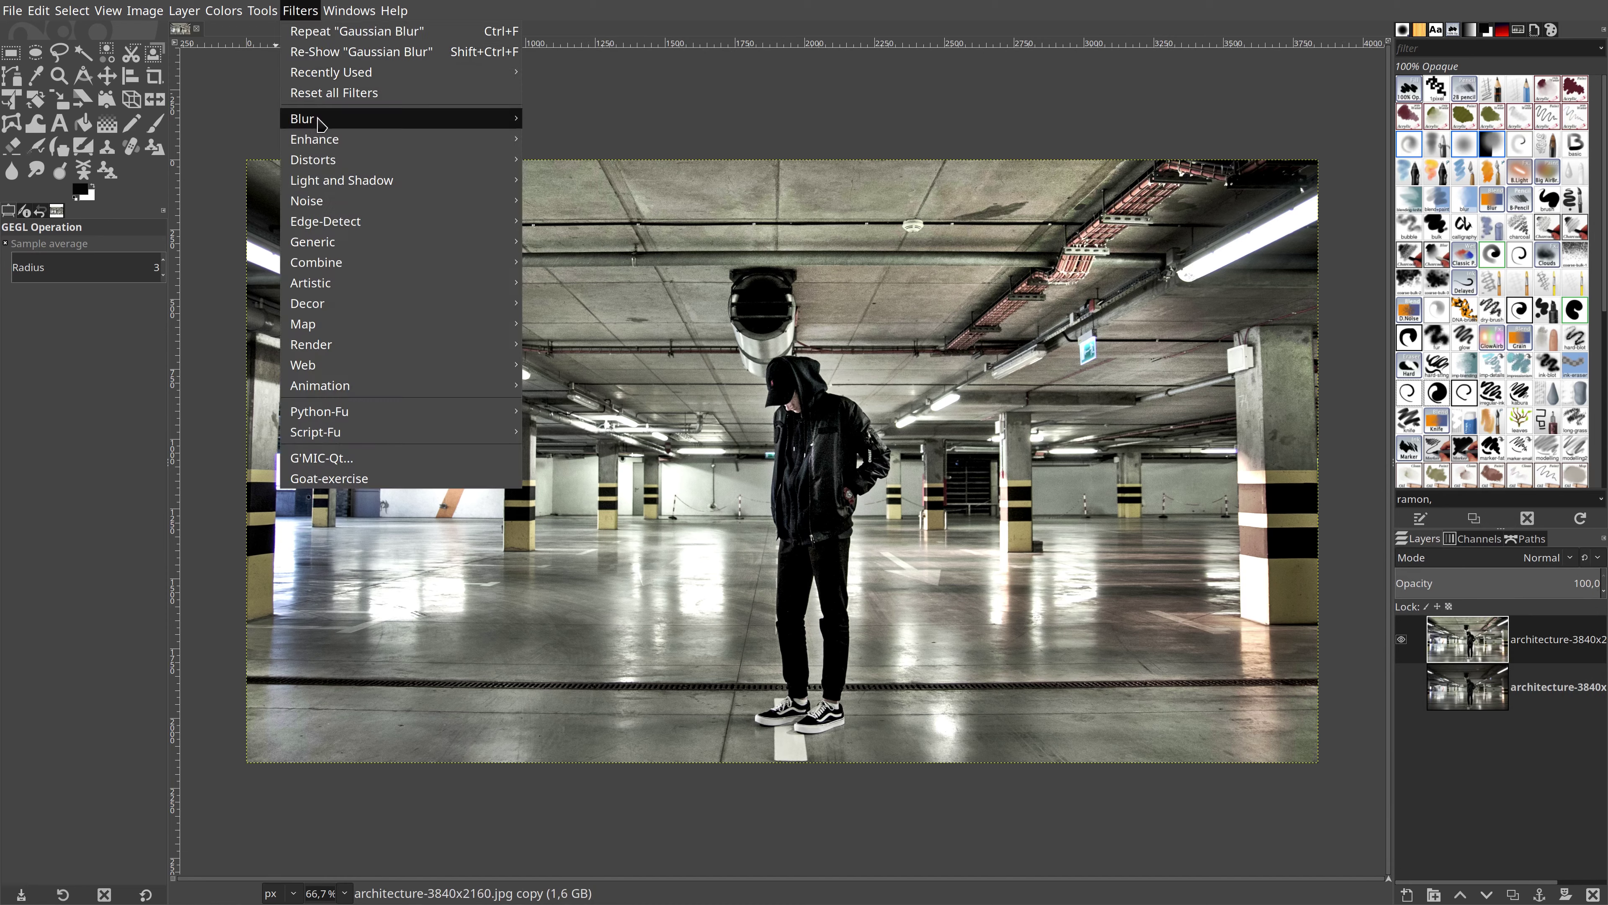
mouse_move(314, 140)
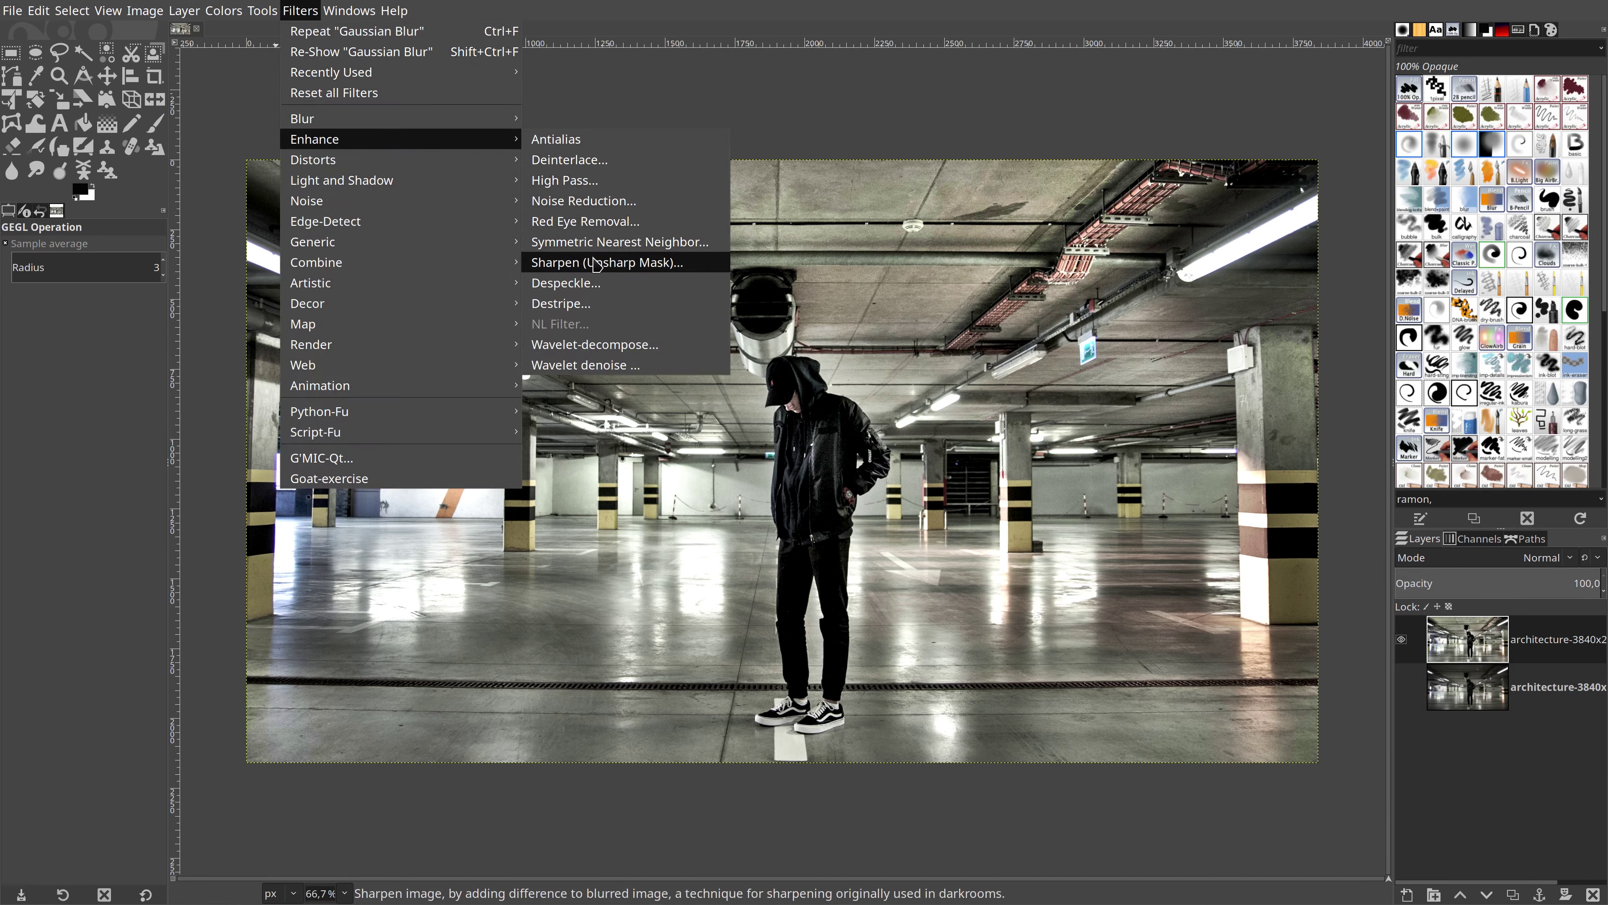
Sharpen the merged layer with Unsharp Mask at radius 3, amount 0.5.
click(597, 262)
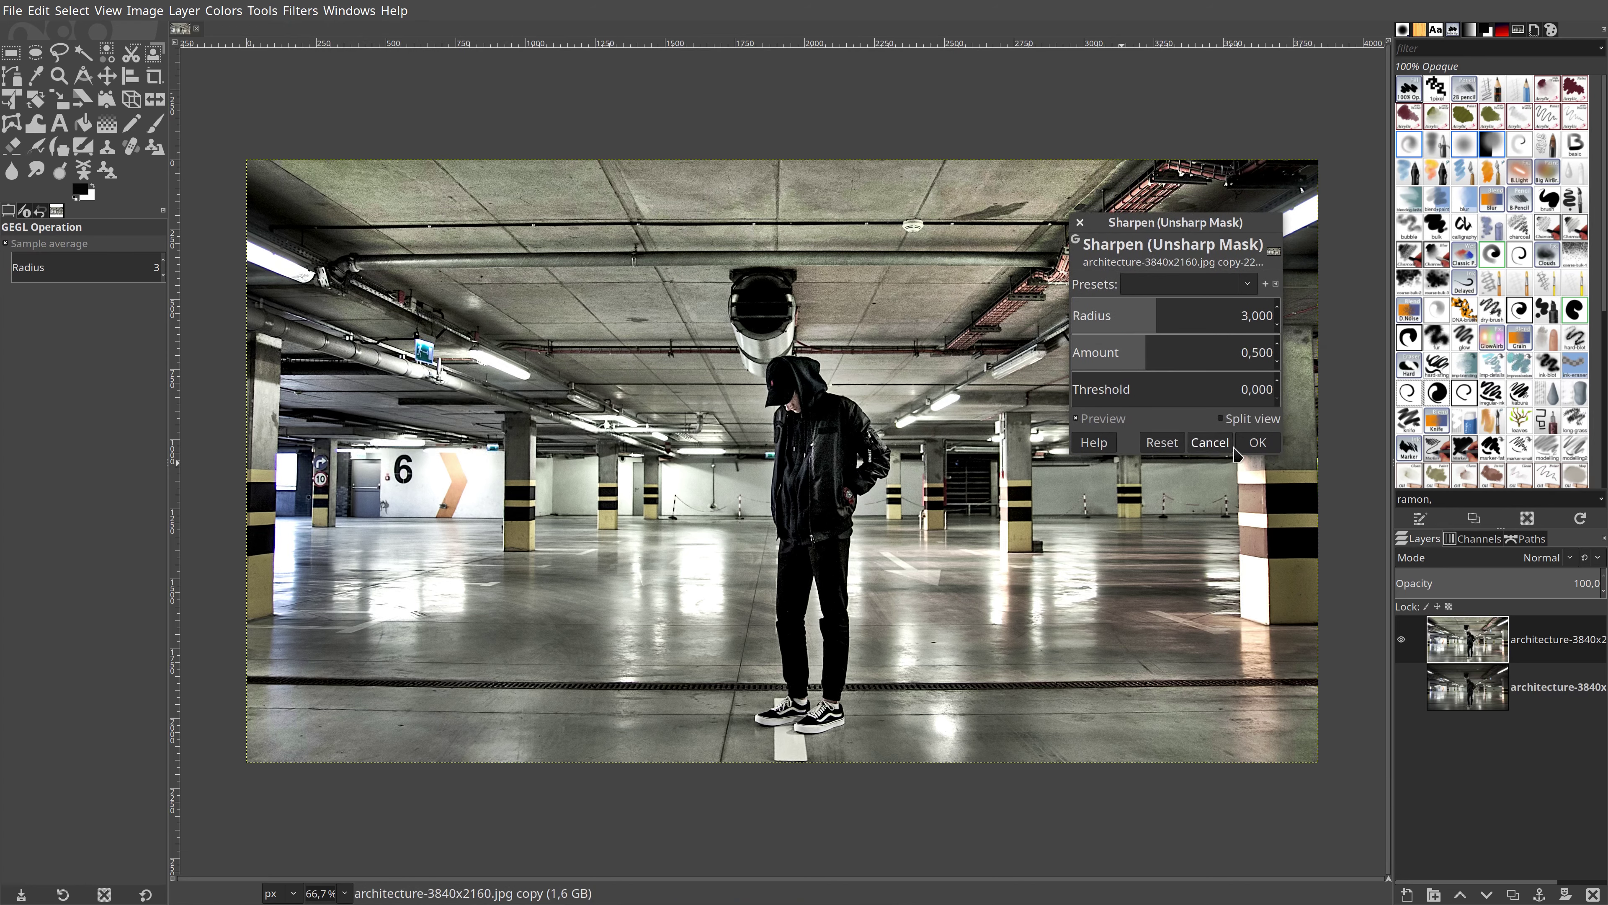
click(1256, 441)
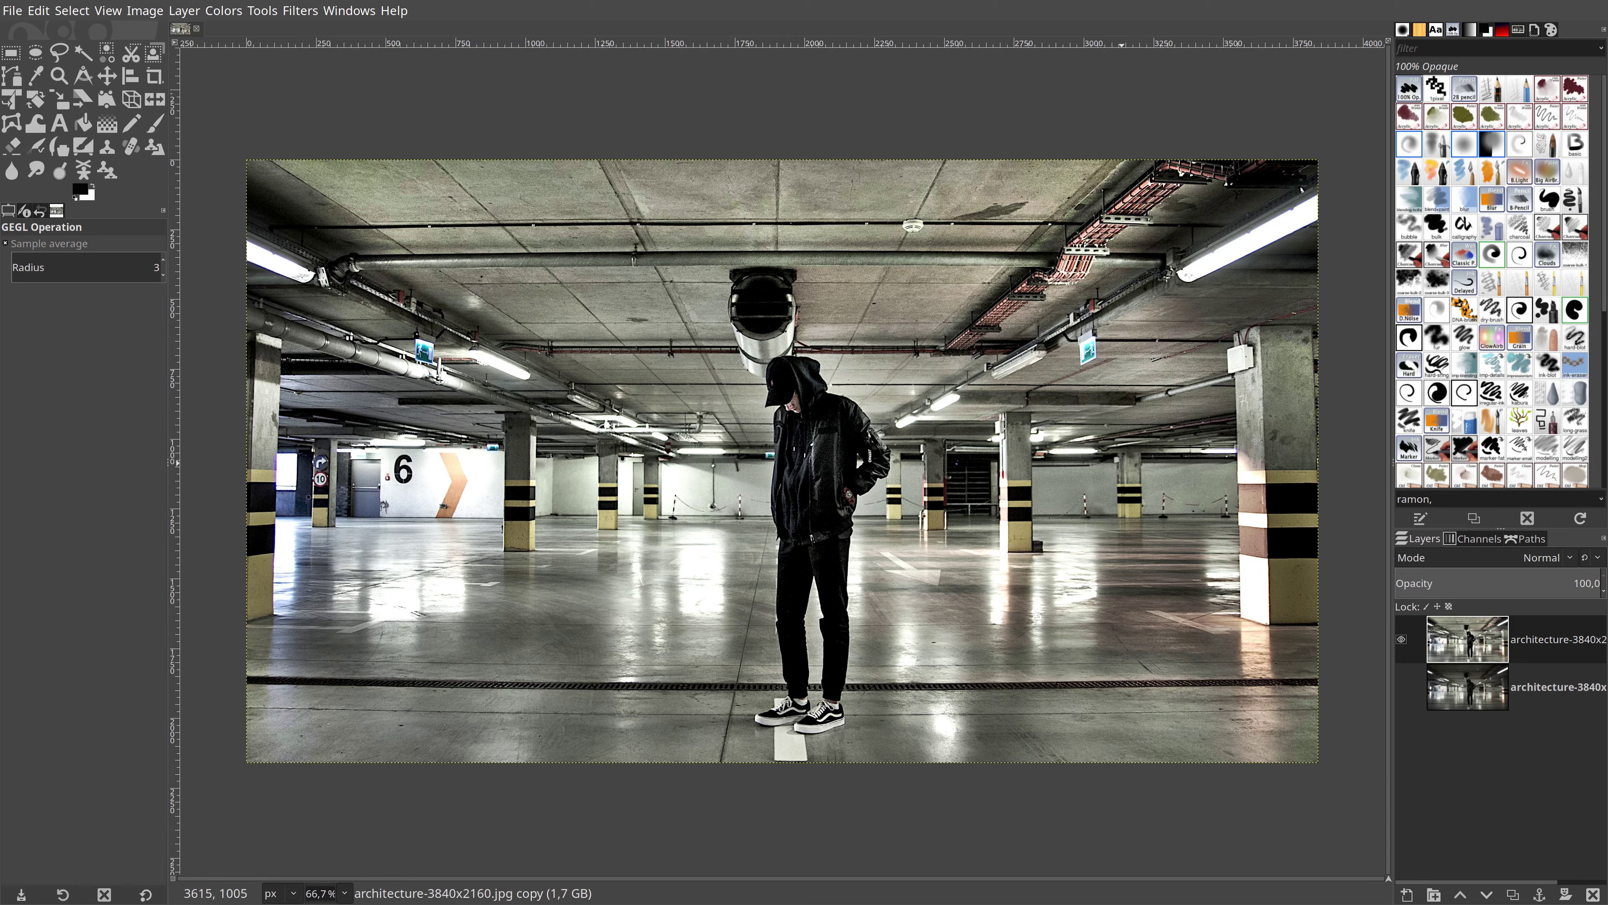
click(300, 14)
mouse_move(314, 138)
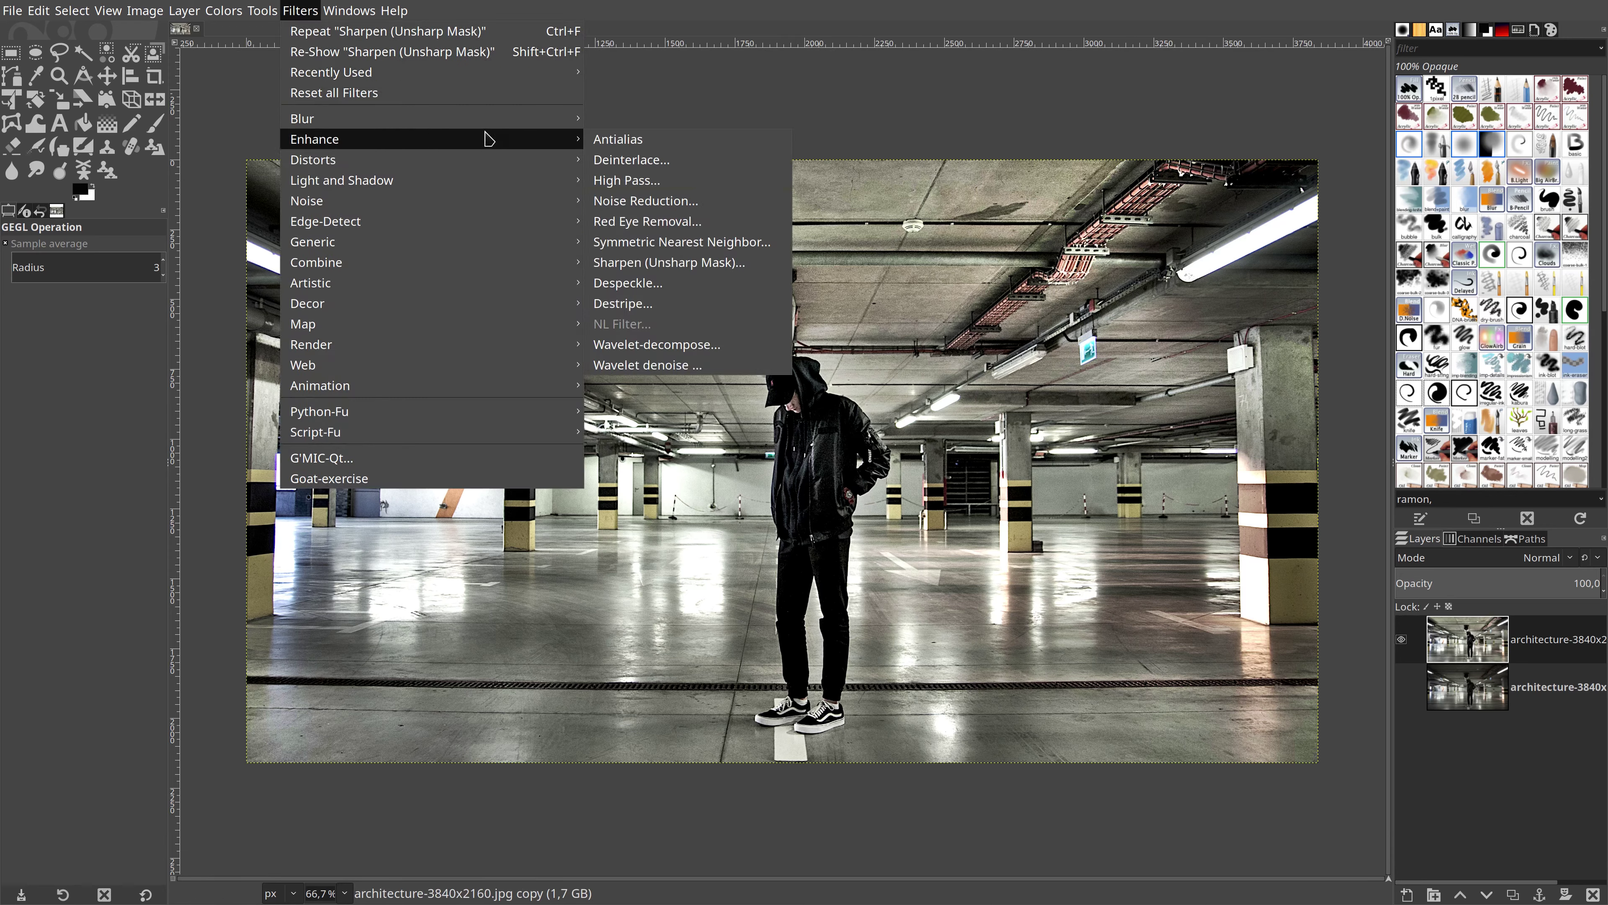
Apply Noise Reduction at strength 4 to the merged layer.
click(736, 201)
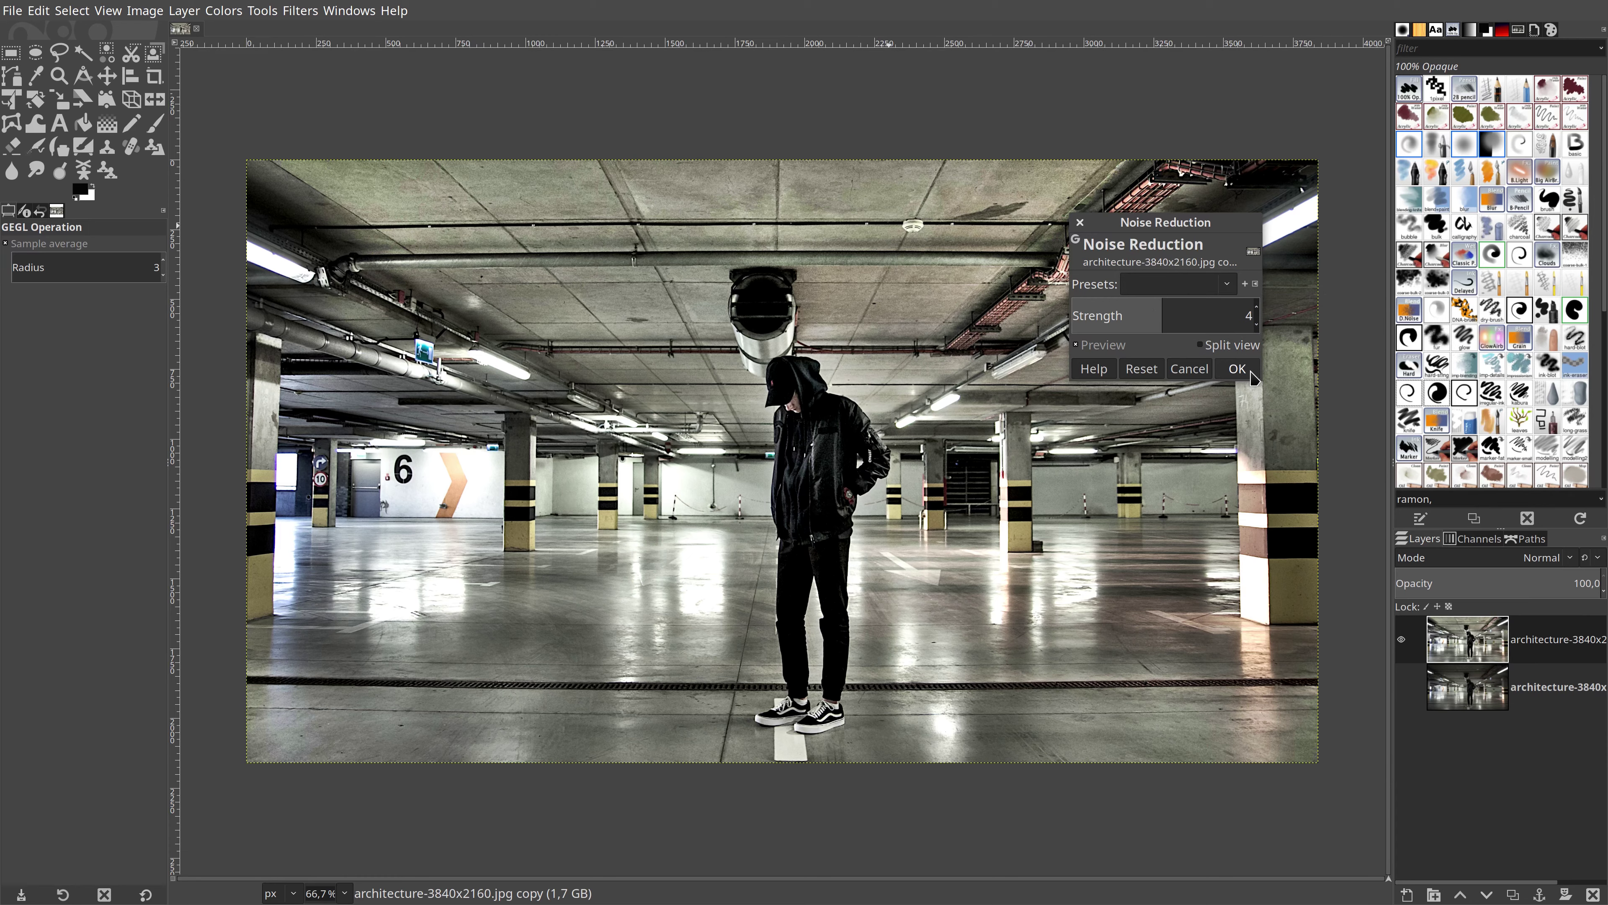
click(1237, 368)
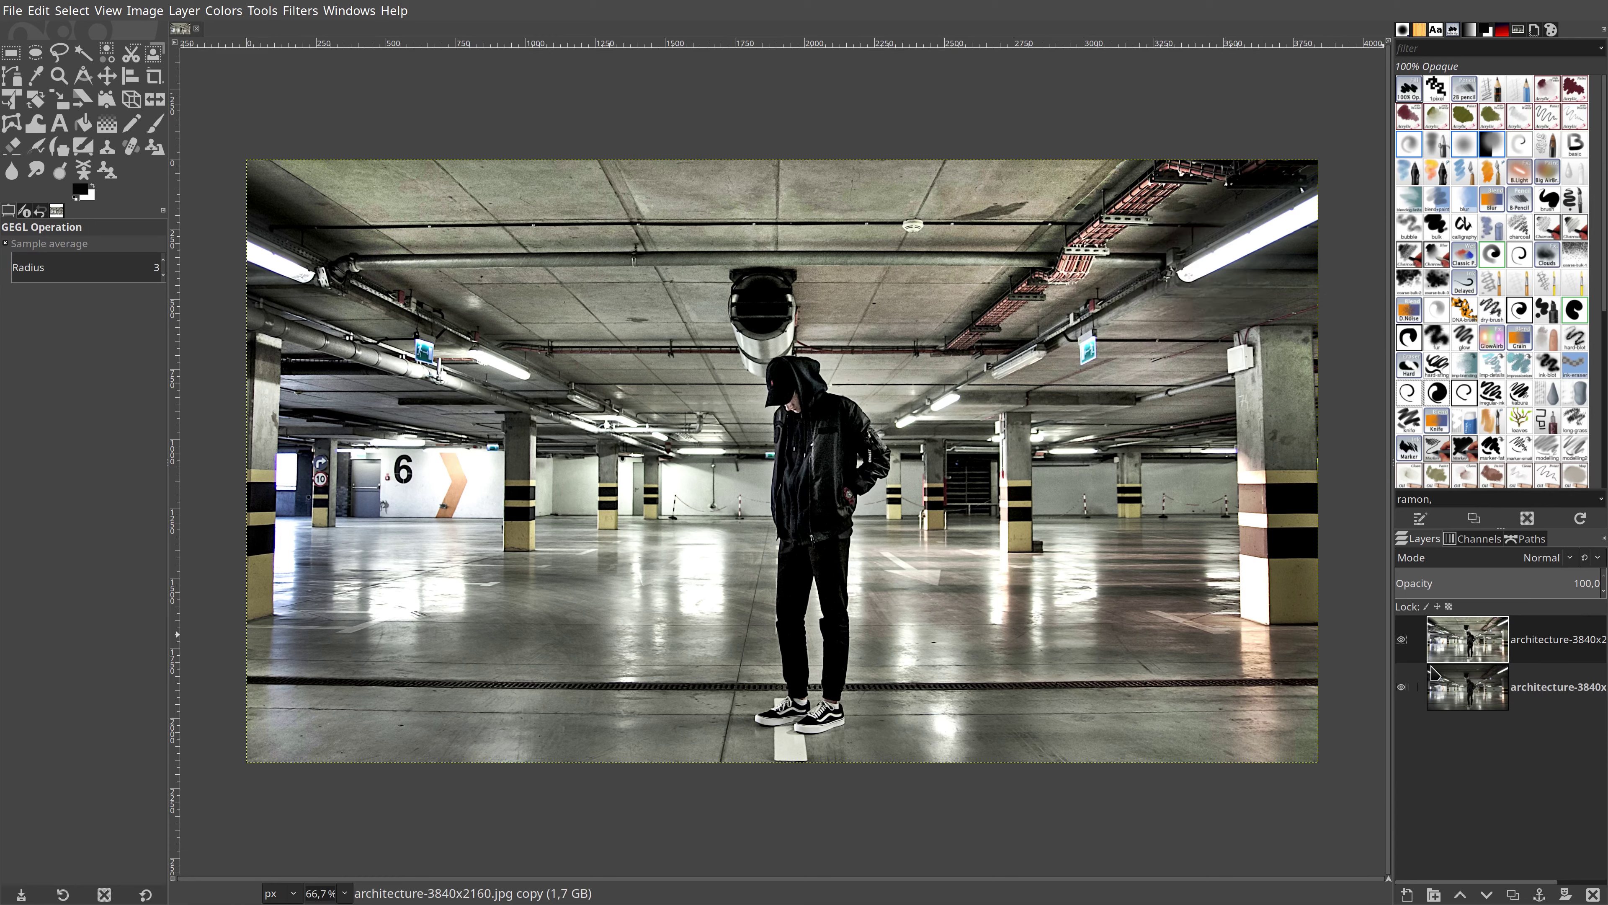
click(1403, 640)
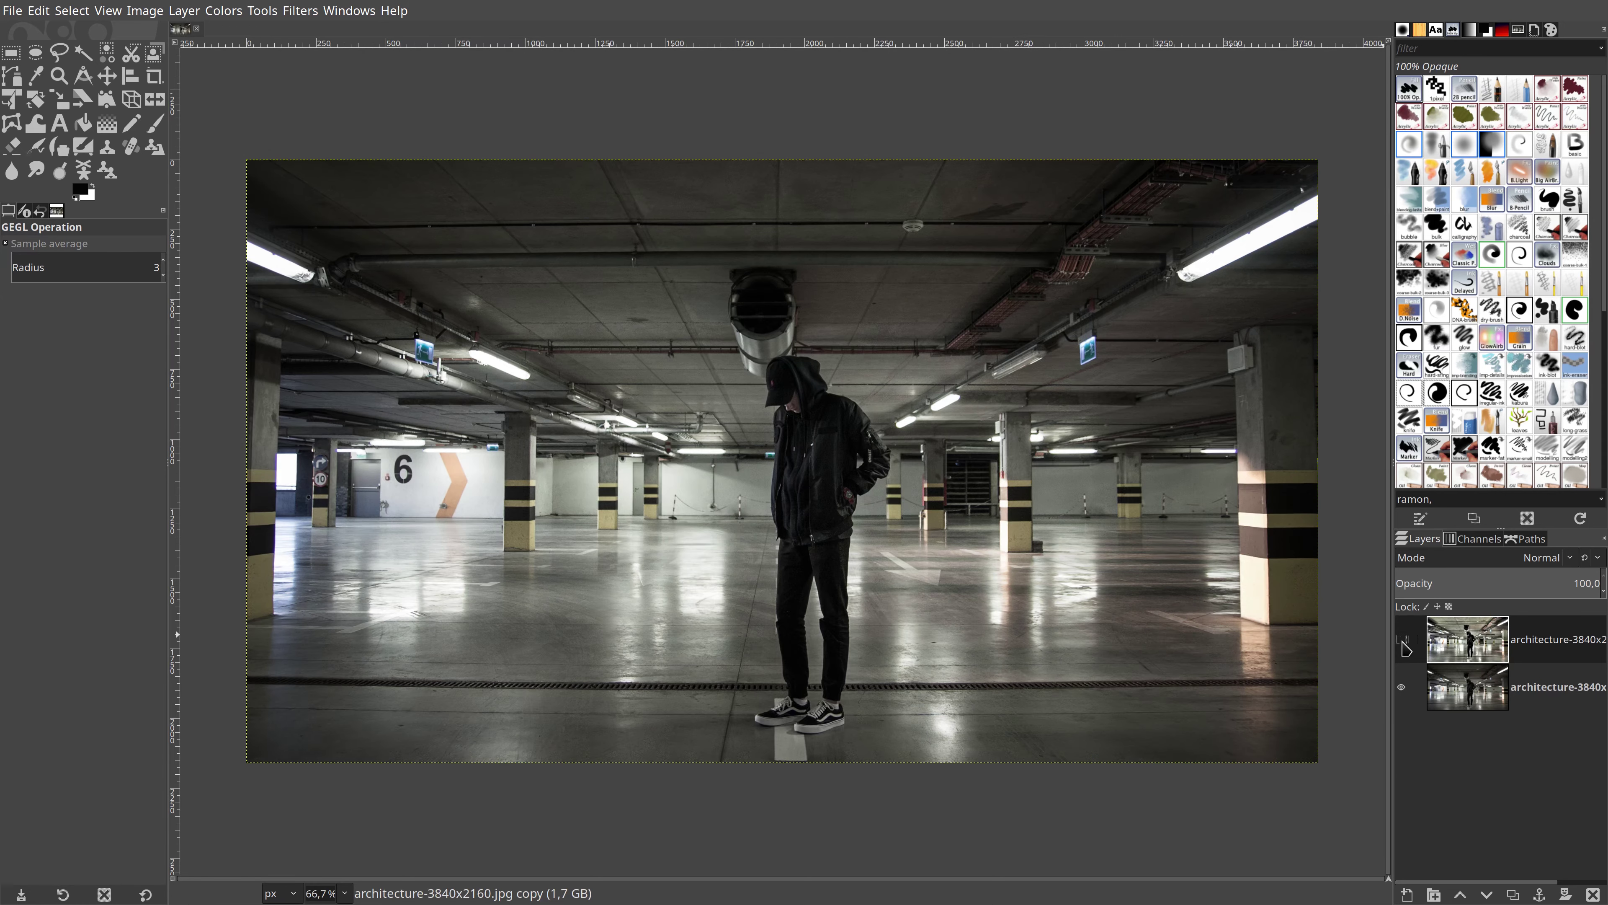
click(1404, 640)
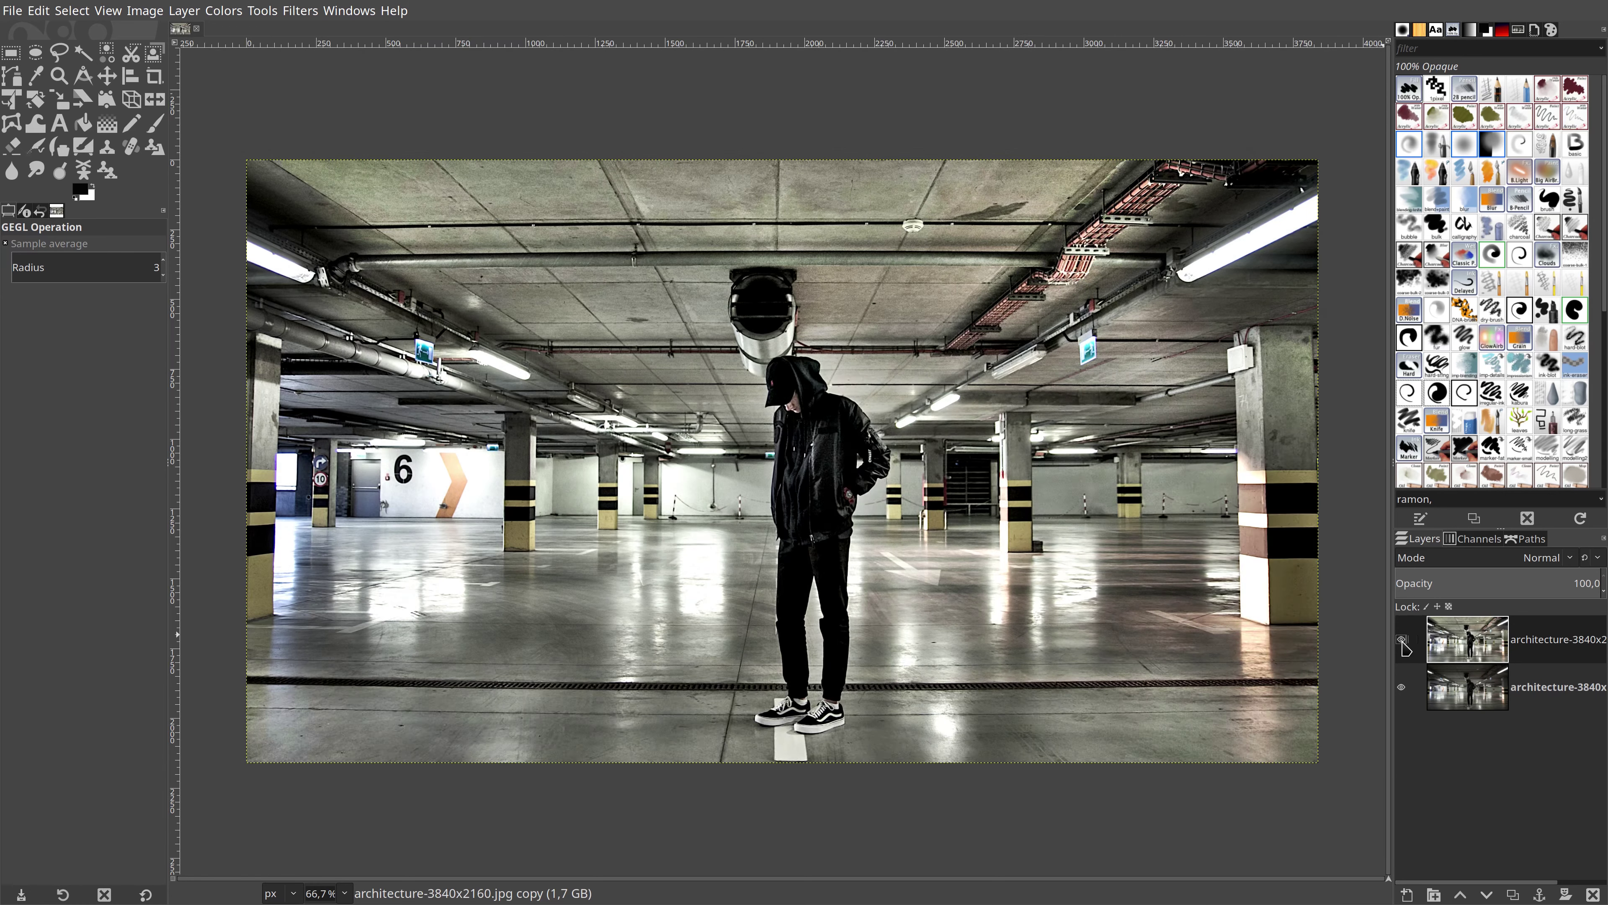
click(1403, 640)
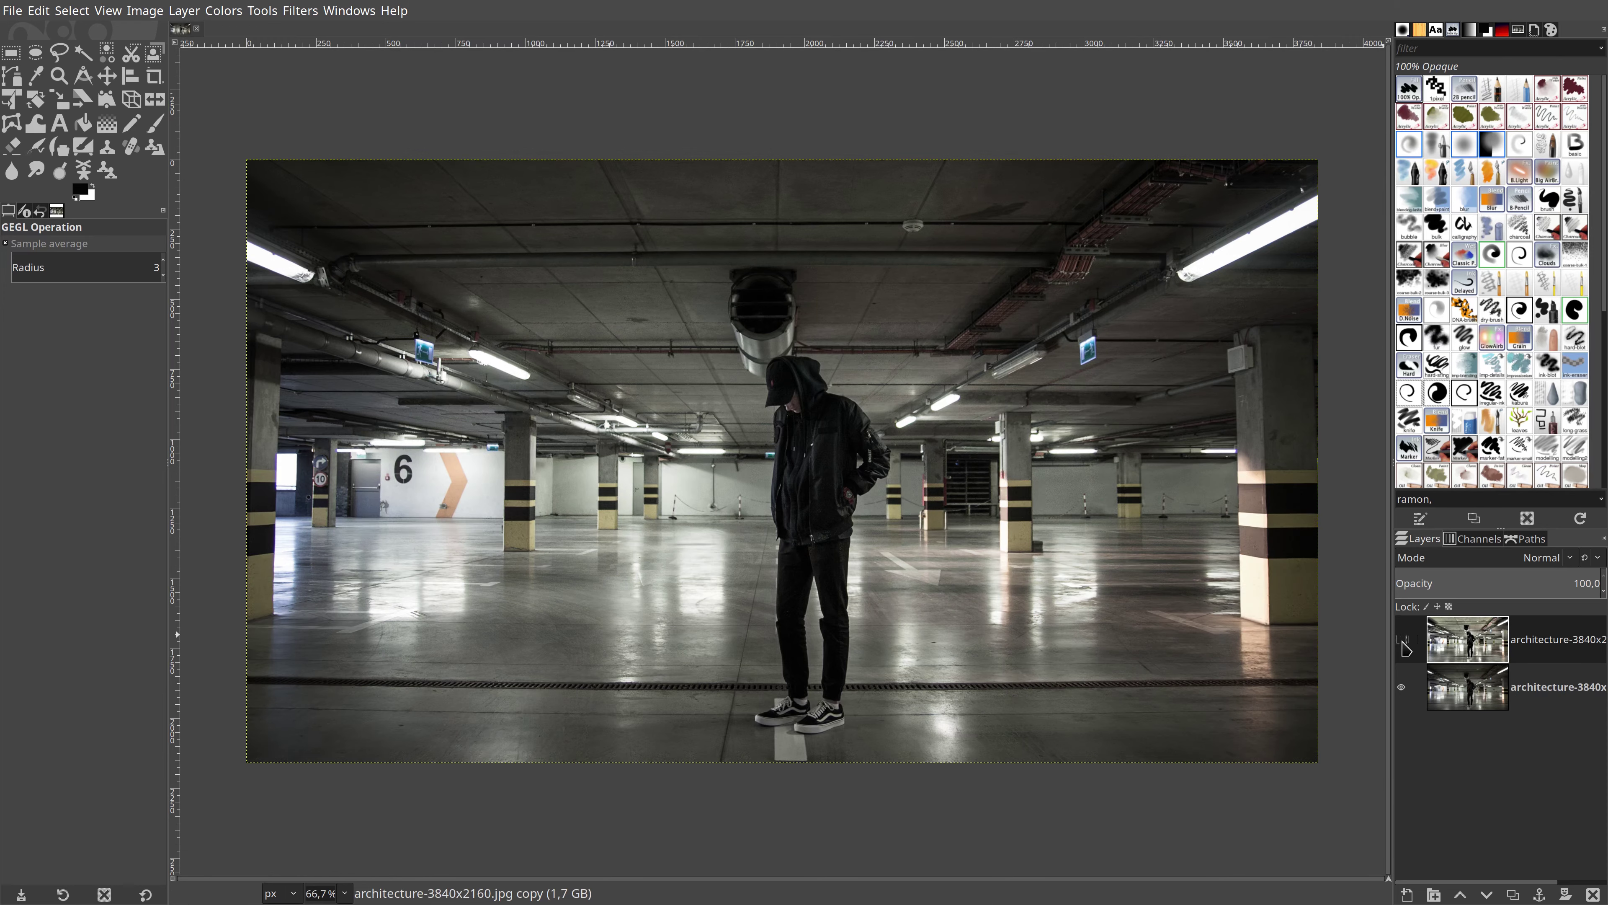
click(1403, 640)
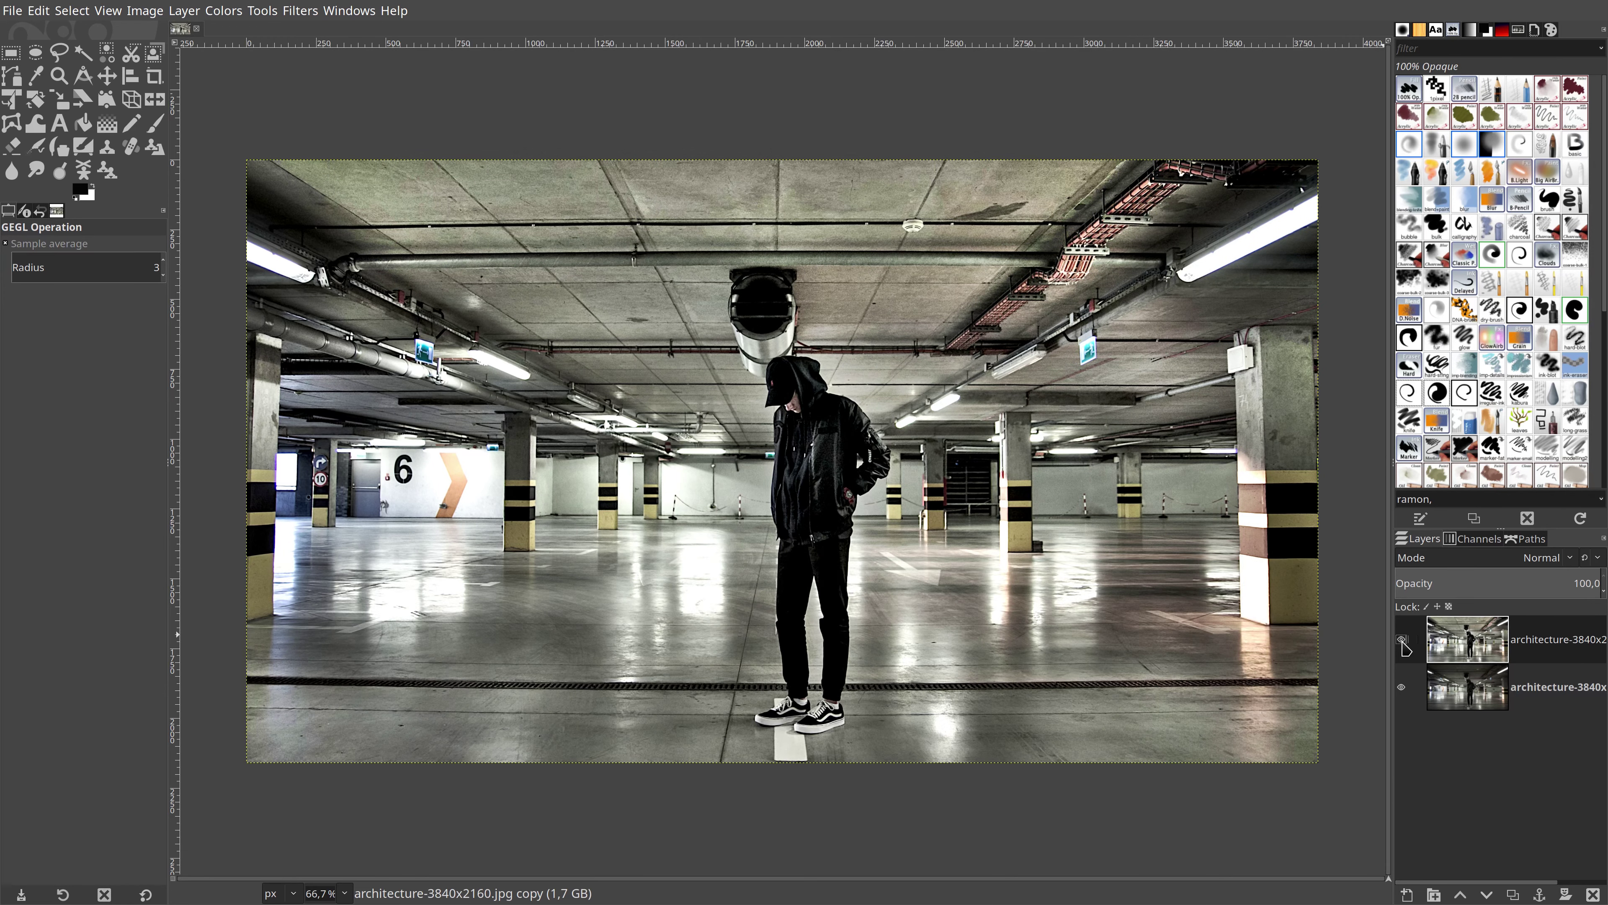
click(1403, 640)
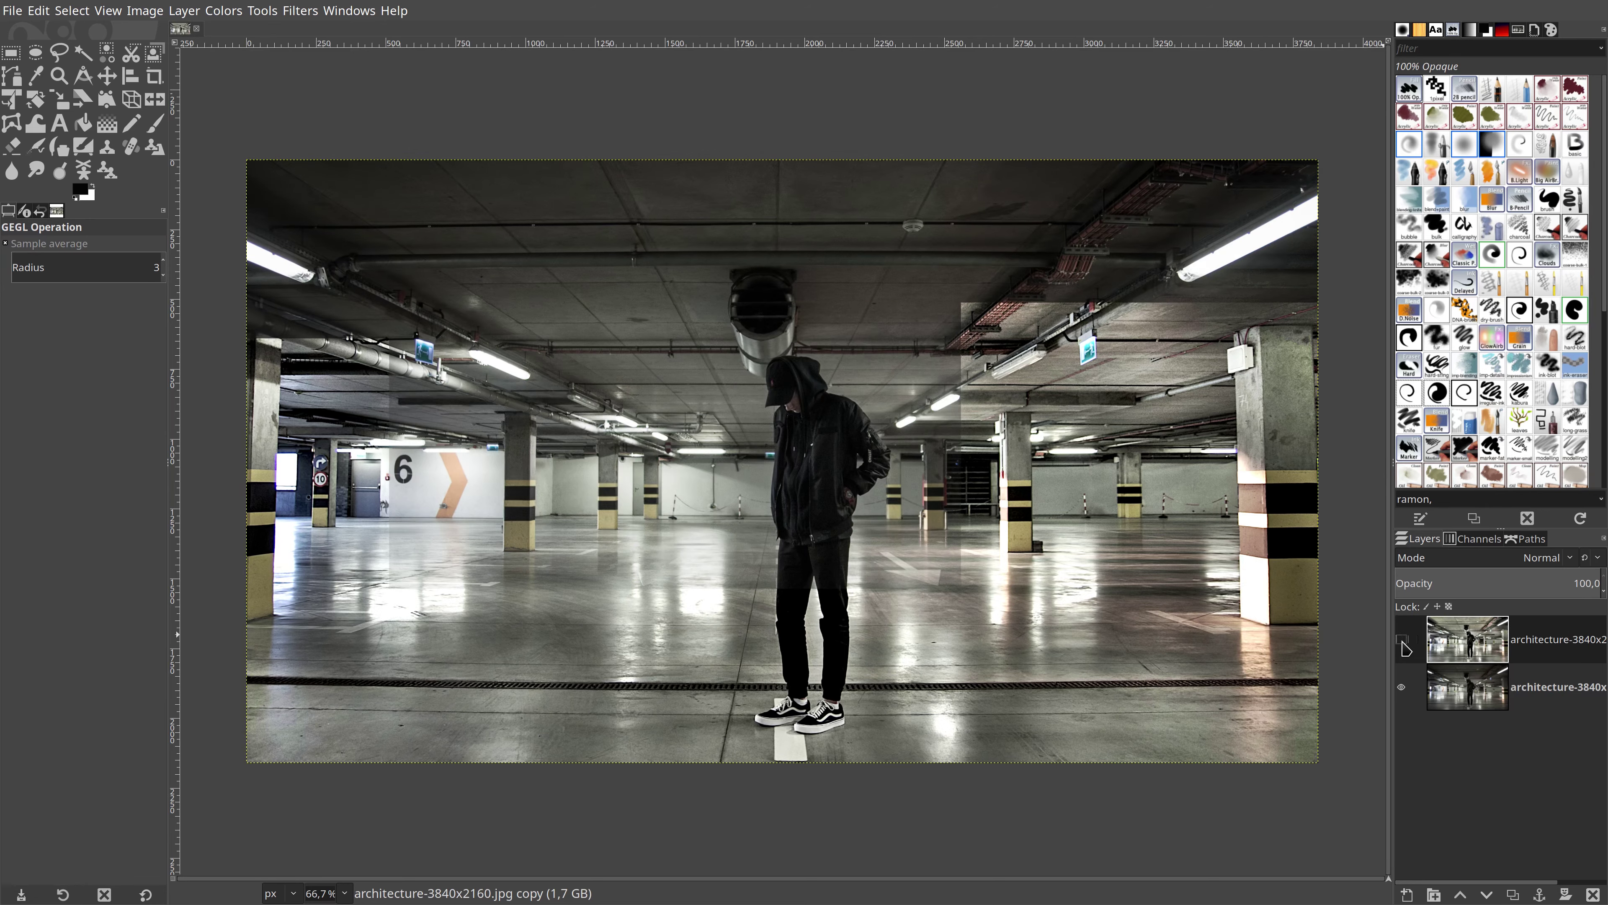
click(1402, 640)
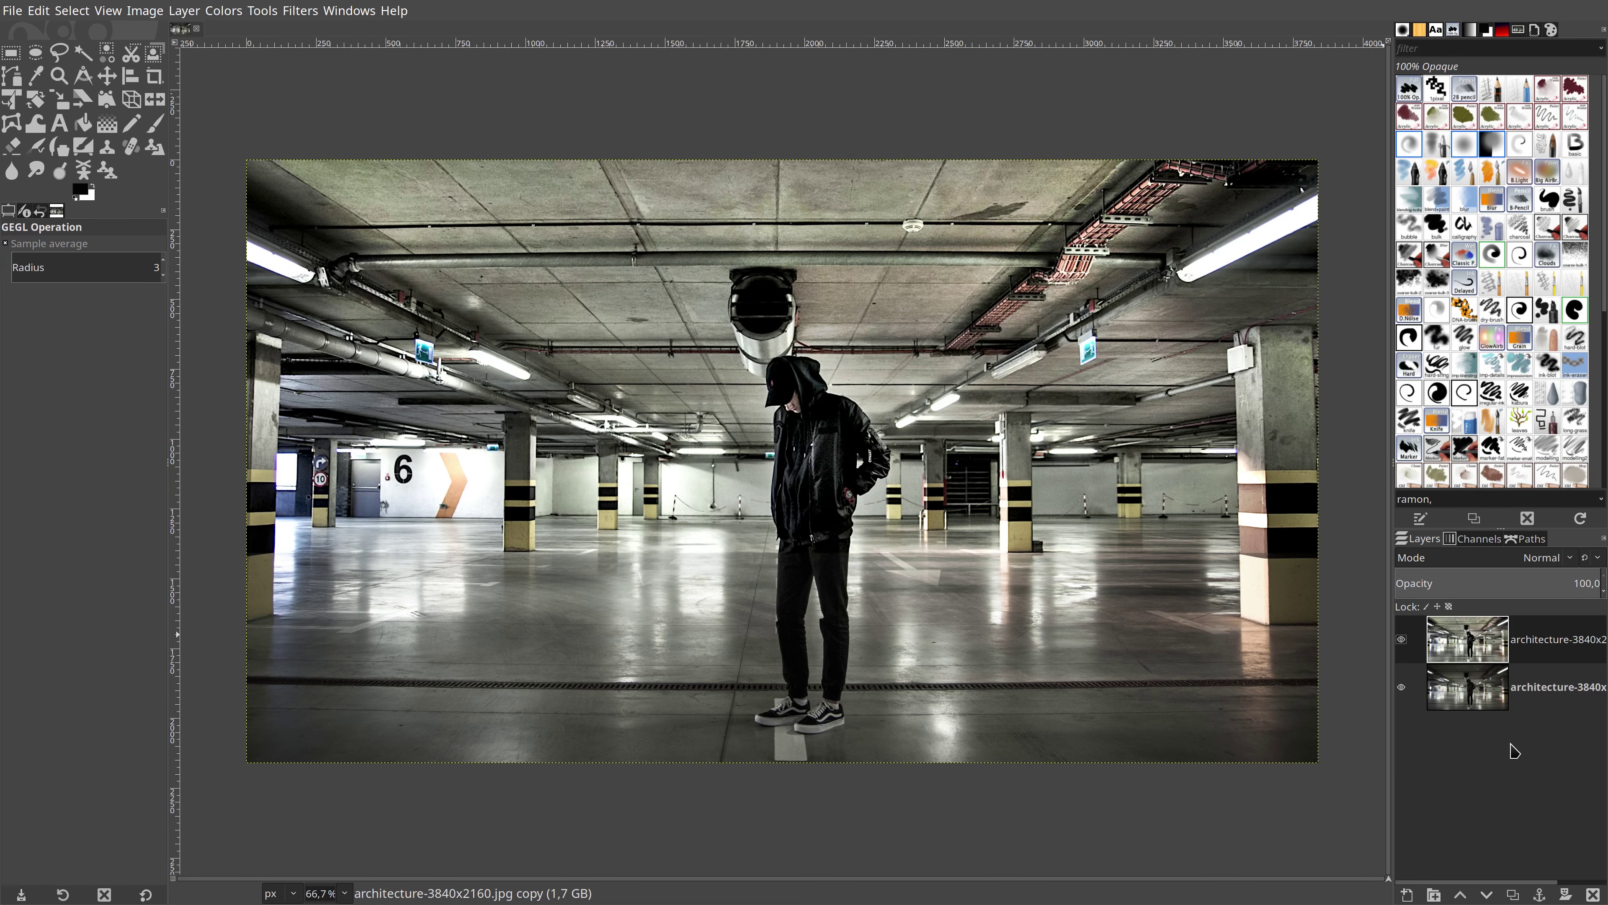